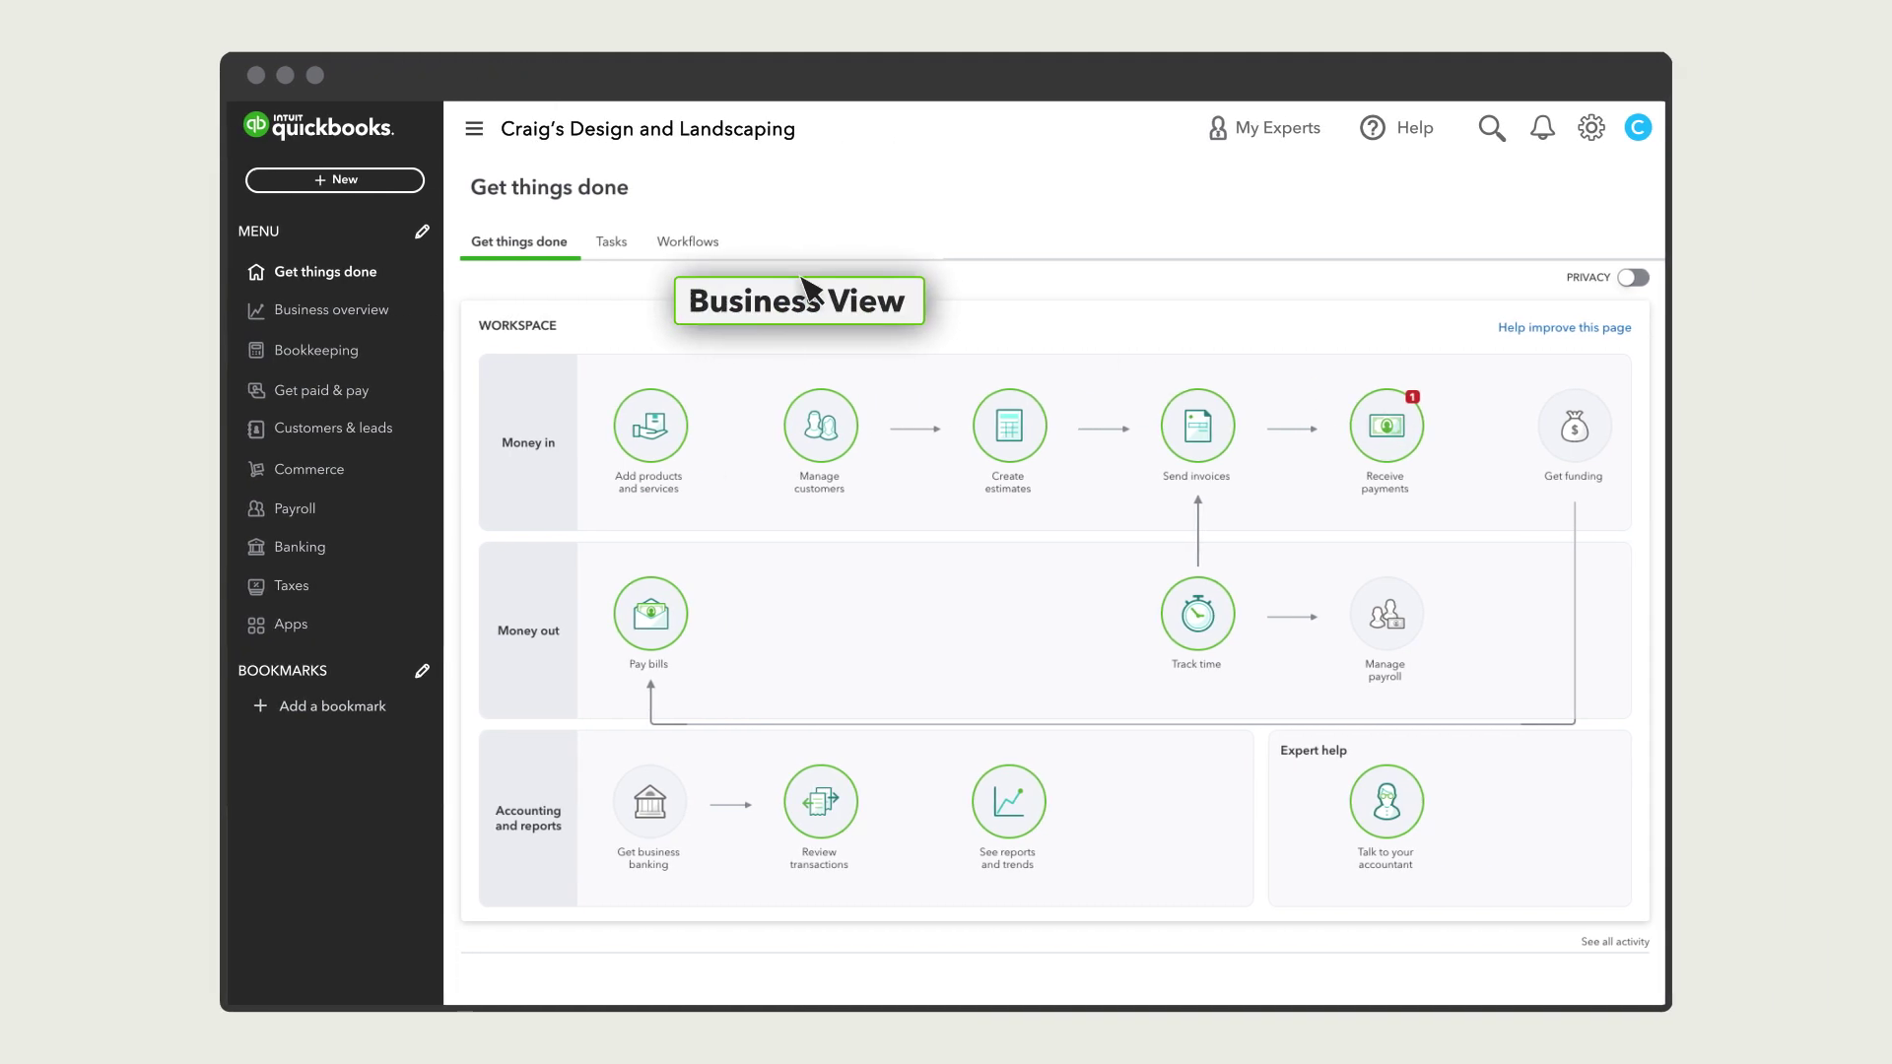
- Bring up the Workflows page on its Templates tab
left_click(689, 247)
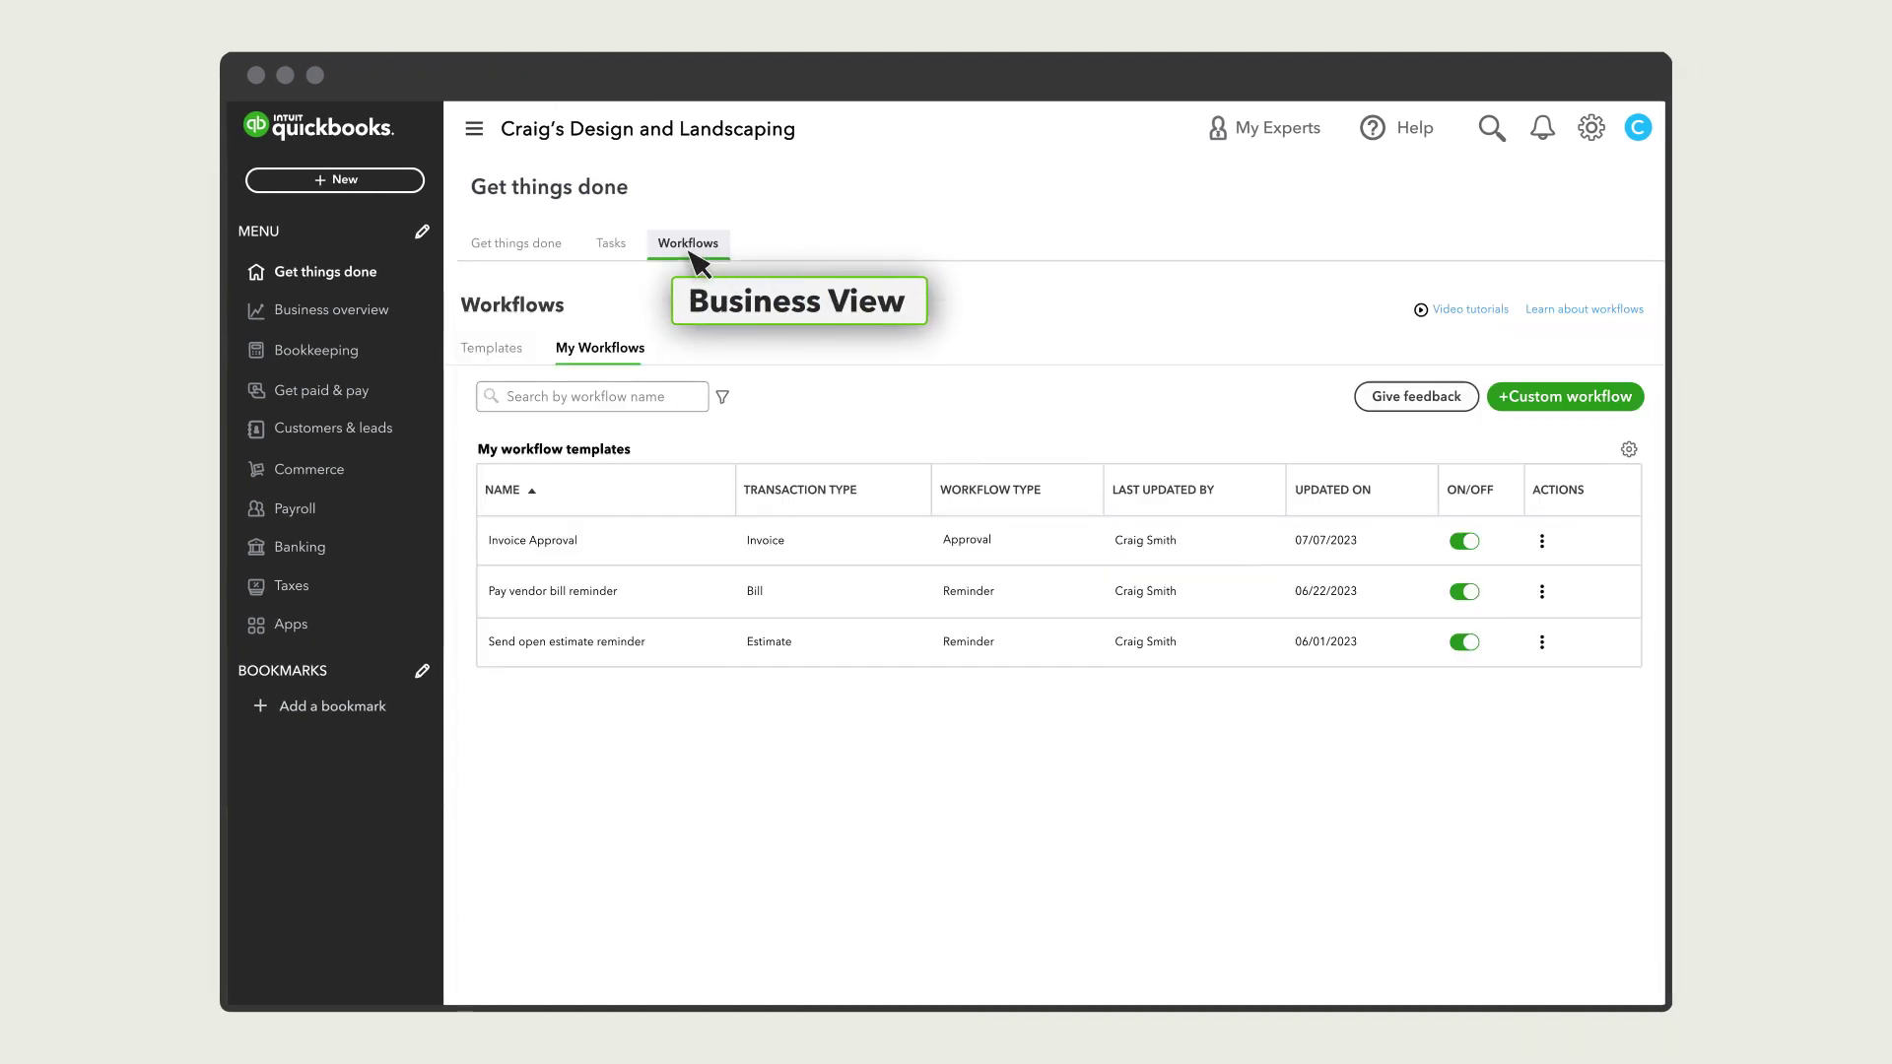
left_click(502, 354)
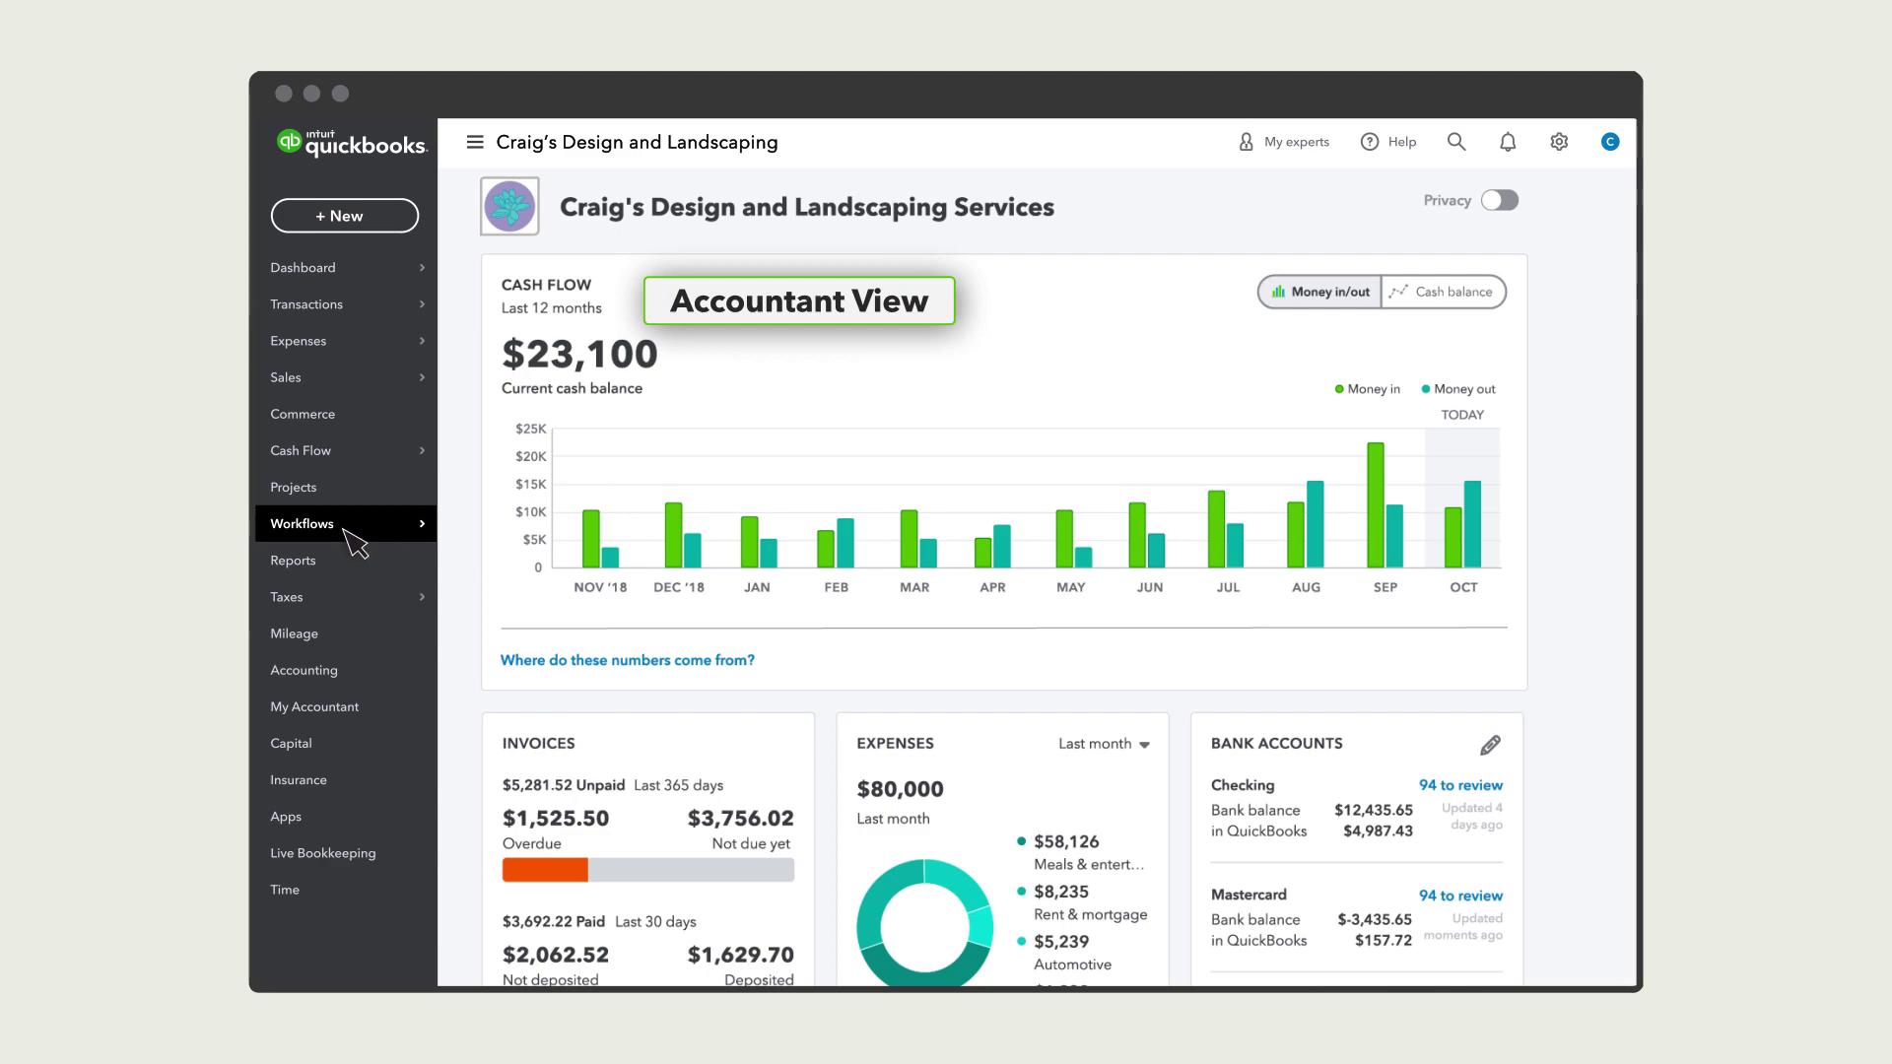
left_click(302, 523)
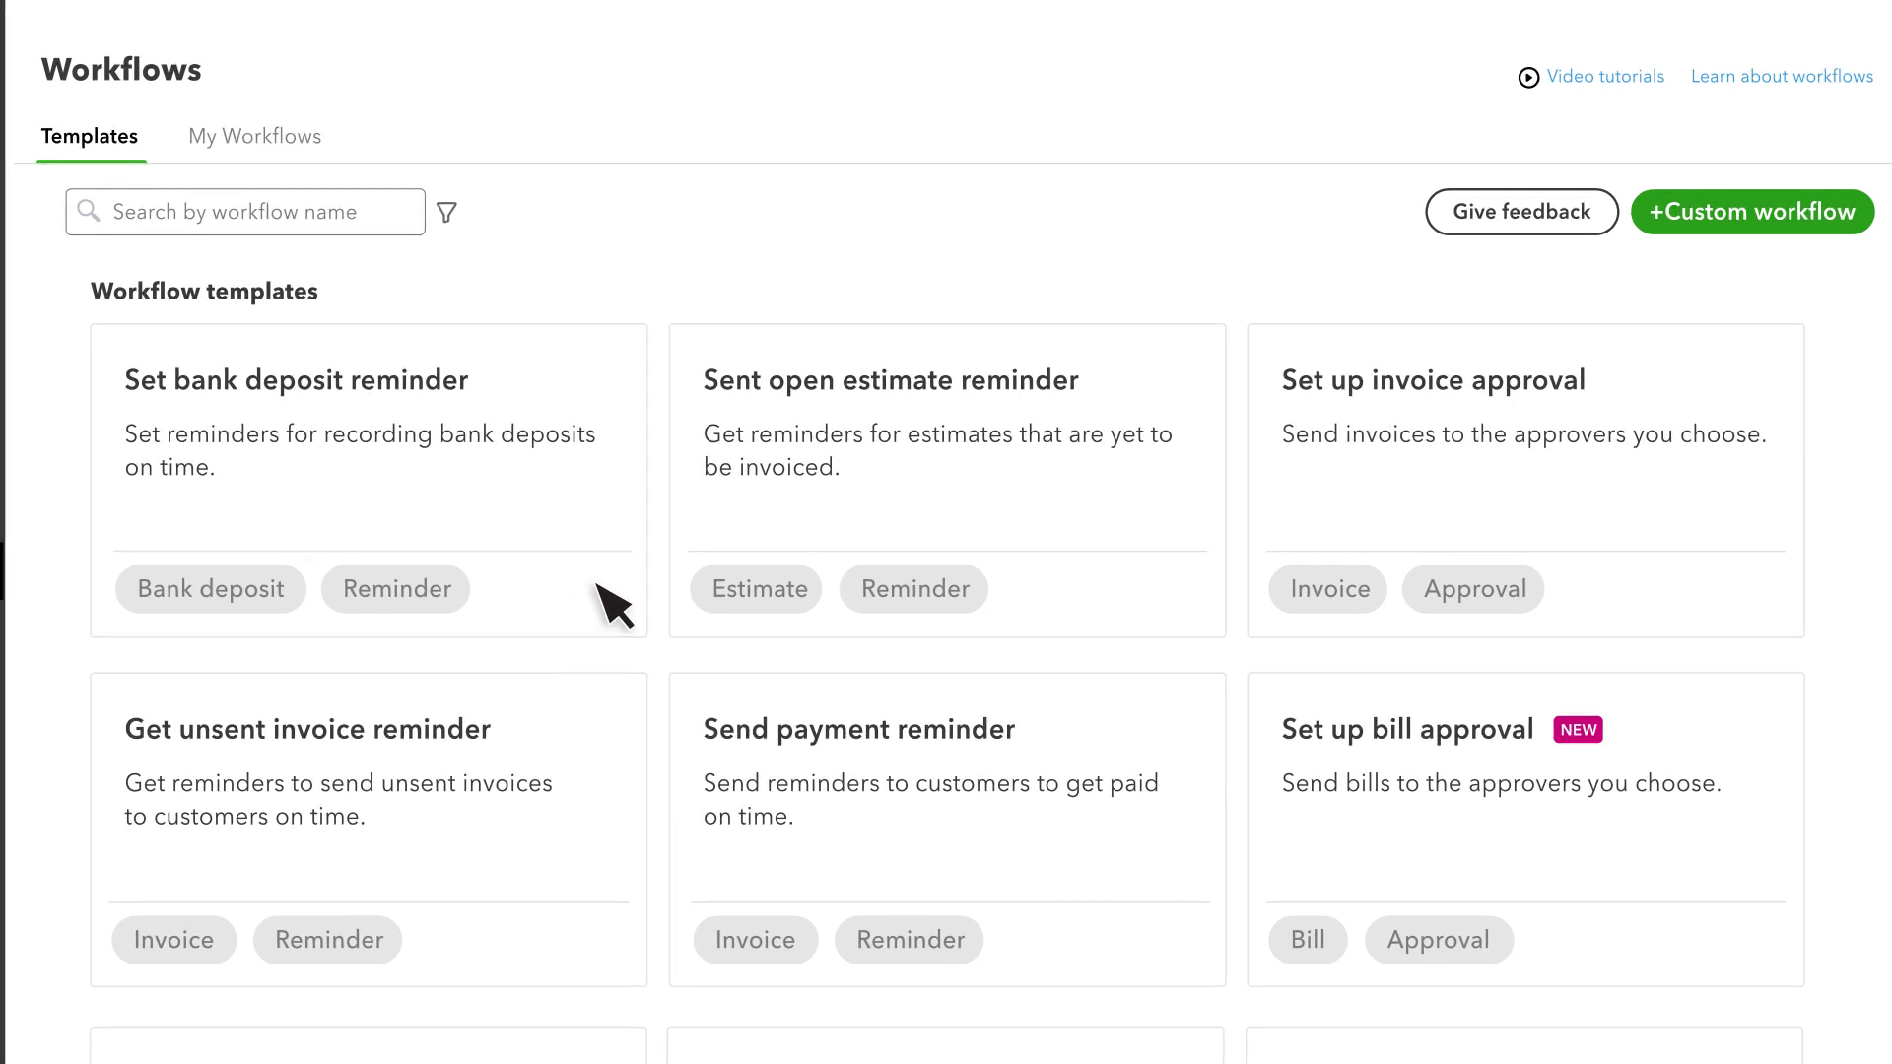
- Start a custom workflow with Invoice as the record and Approval as the action
left_click(1697, 243)
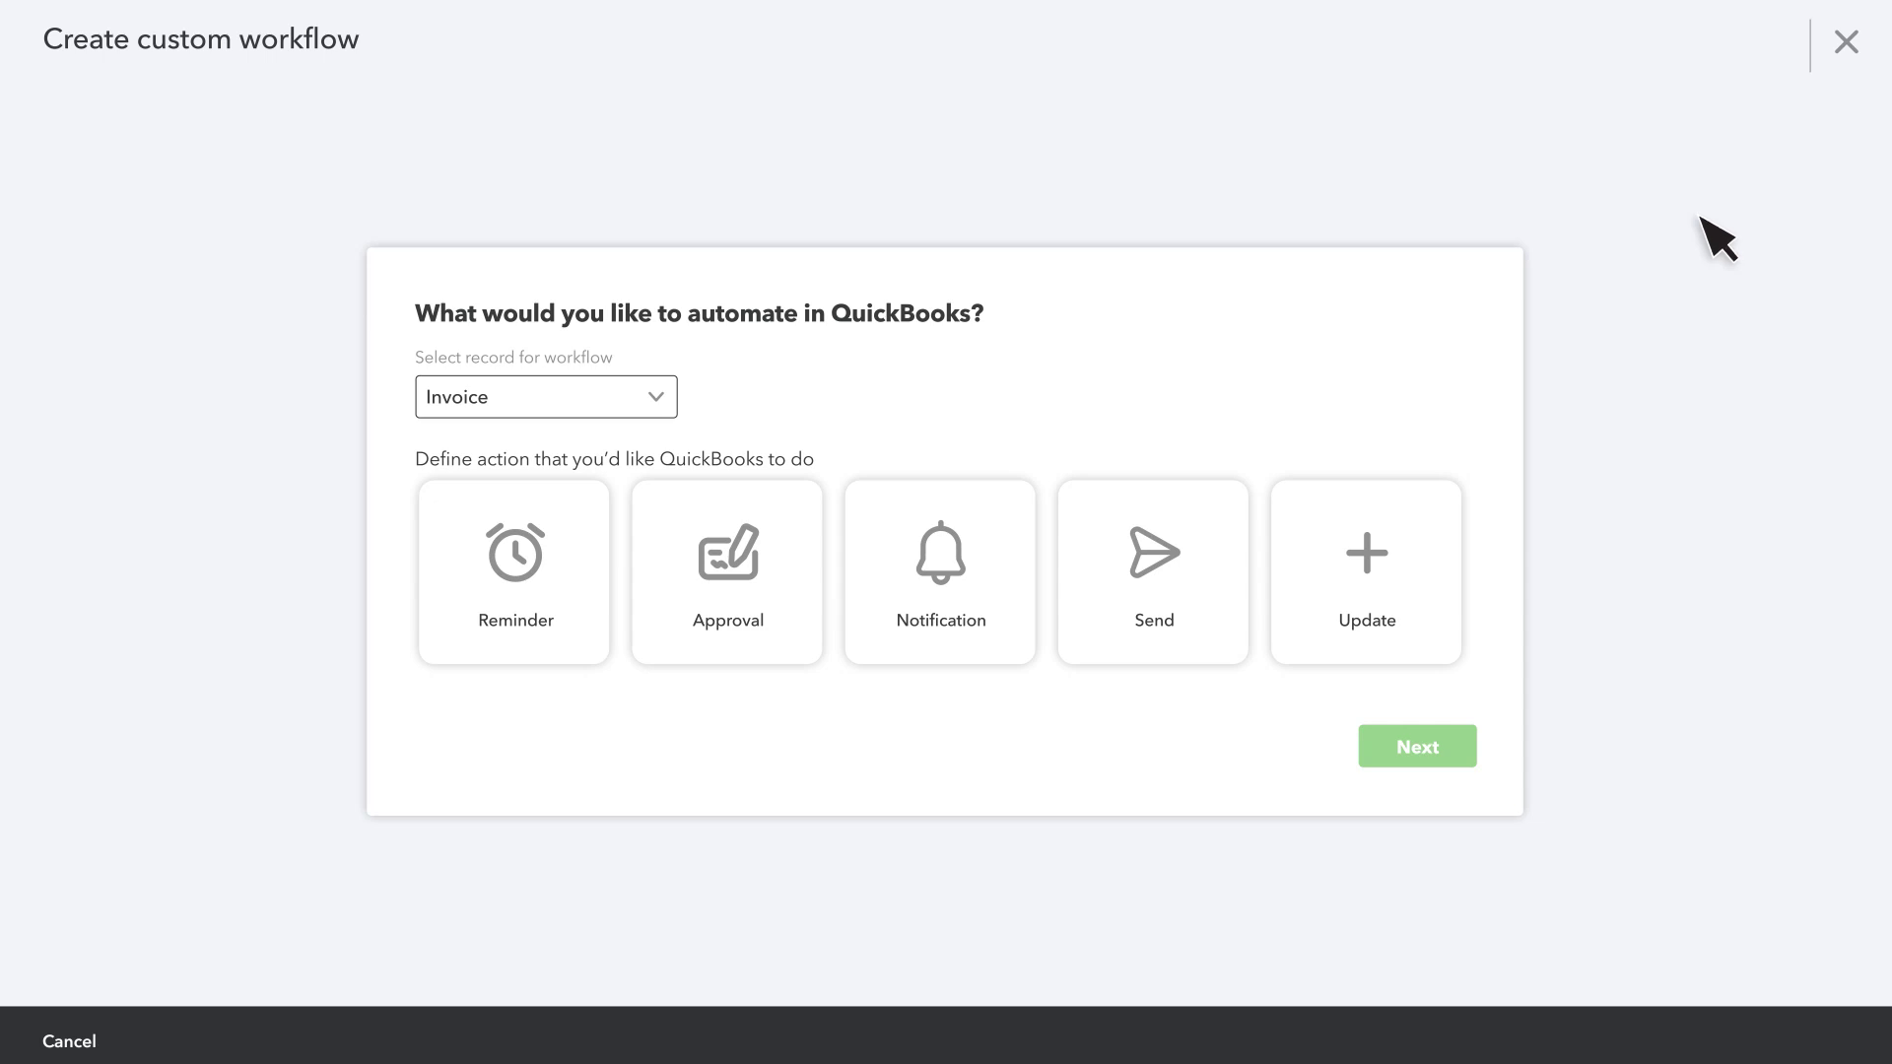
left_click(658, 397)
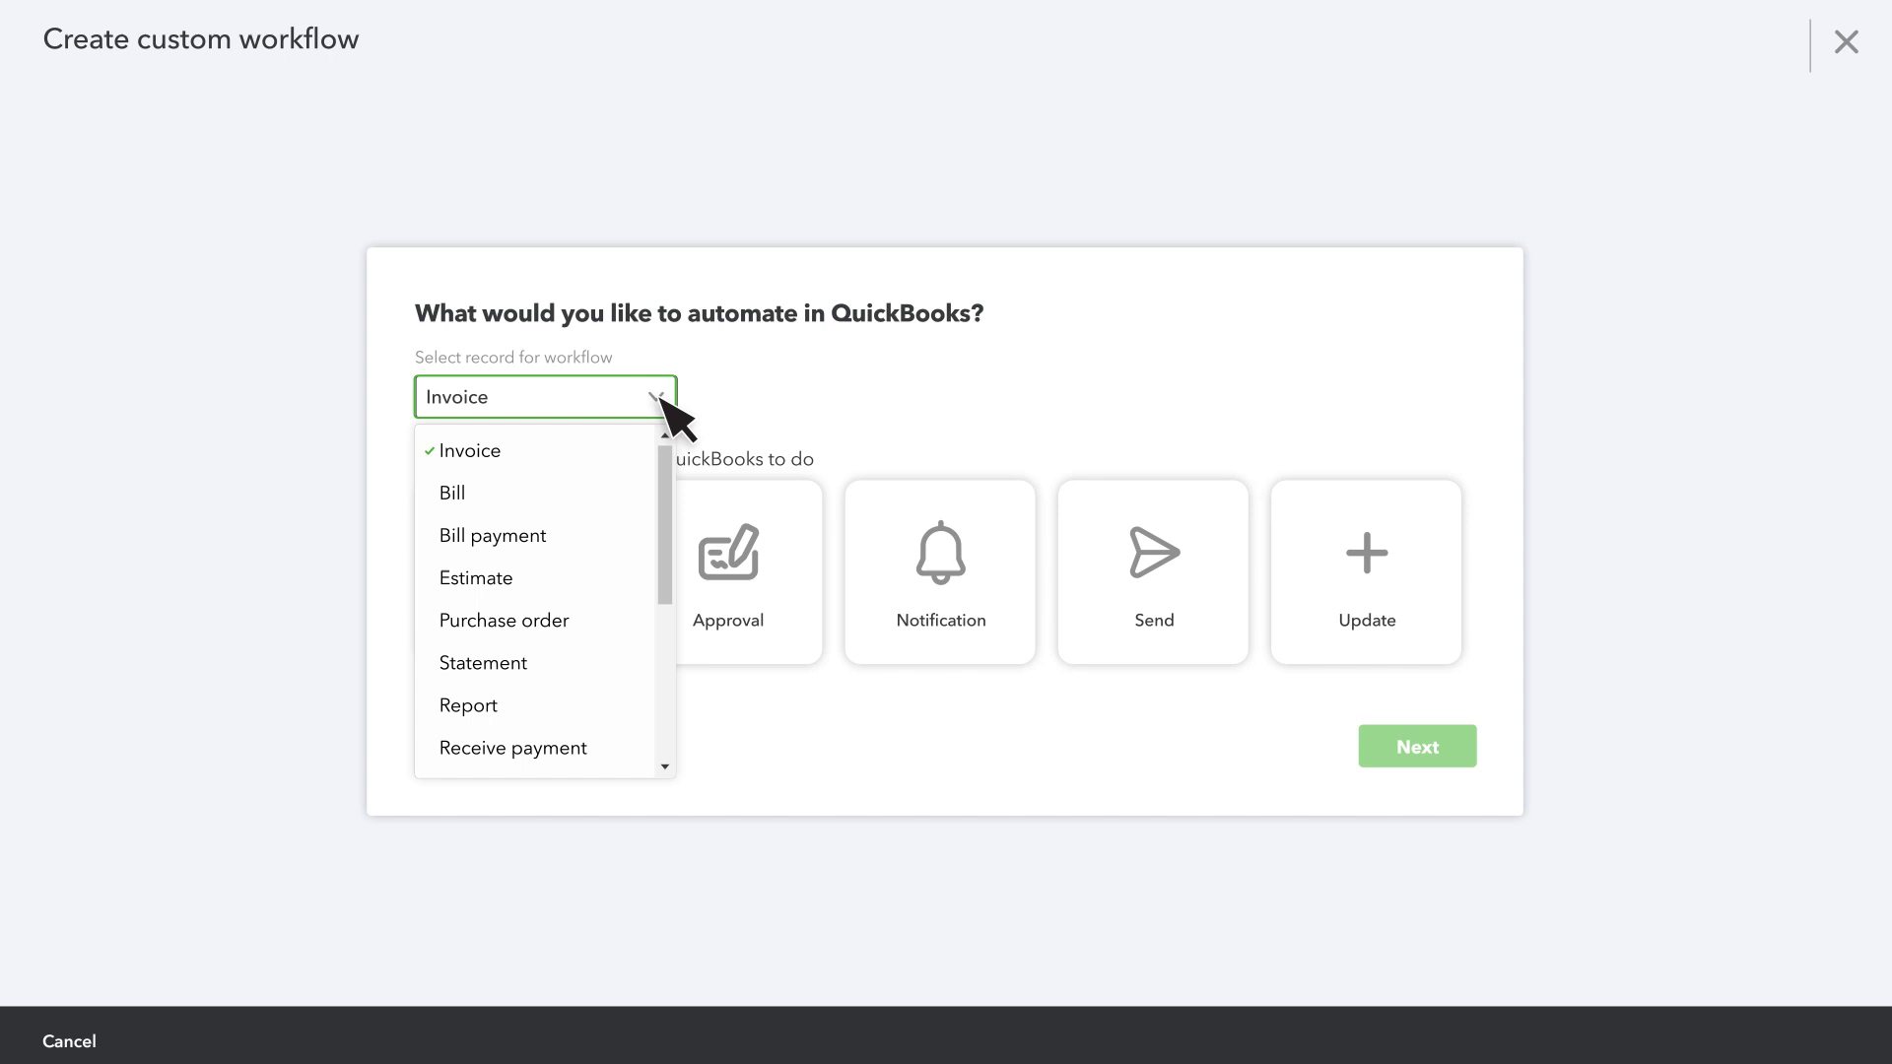
left_click(543, 450)
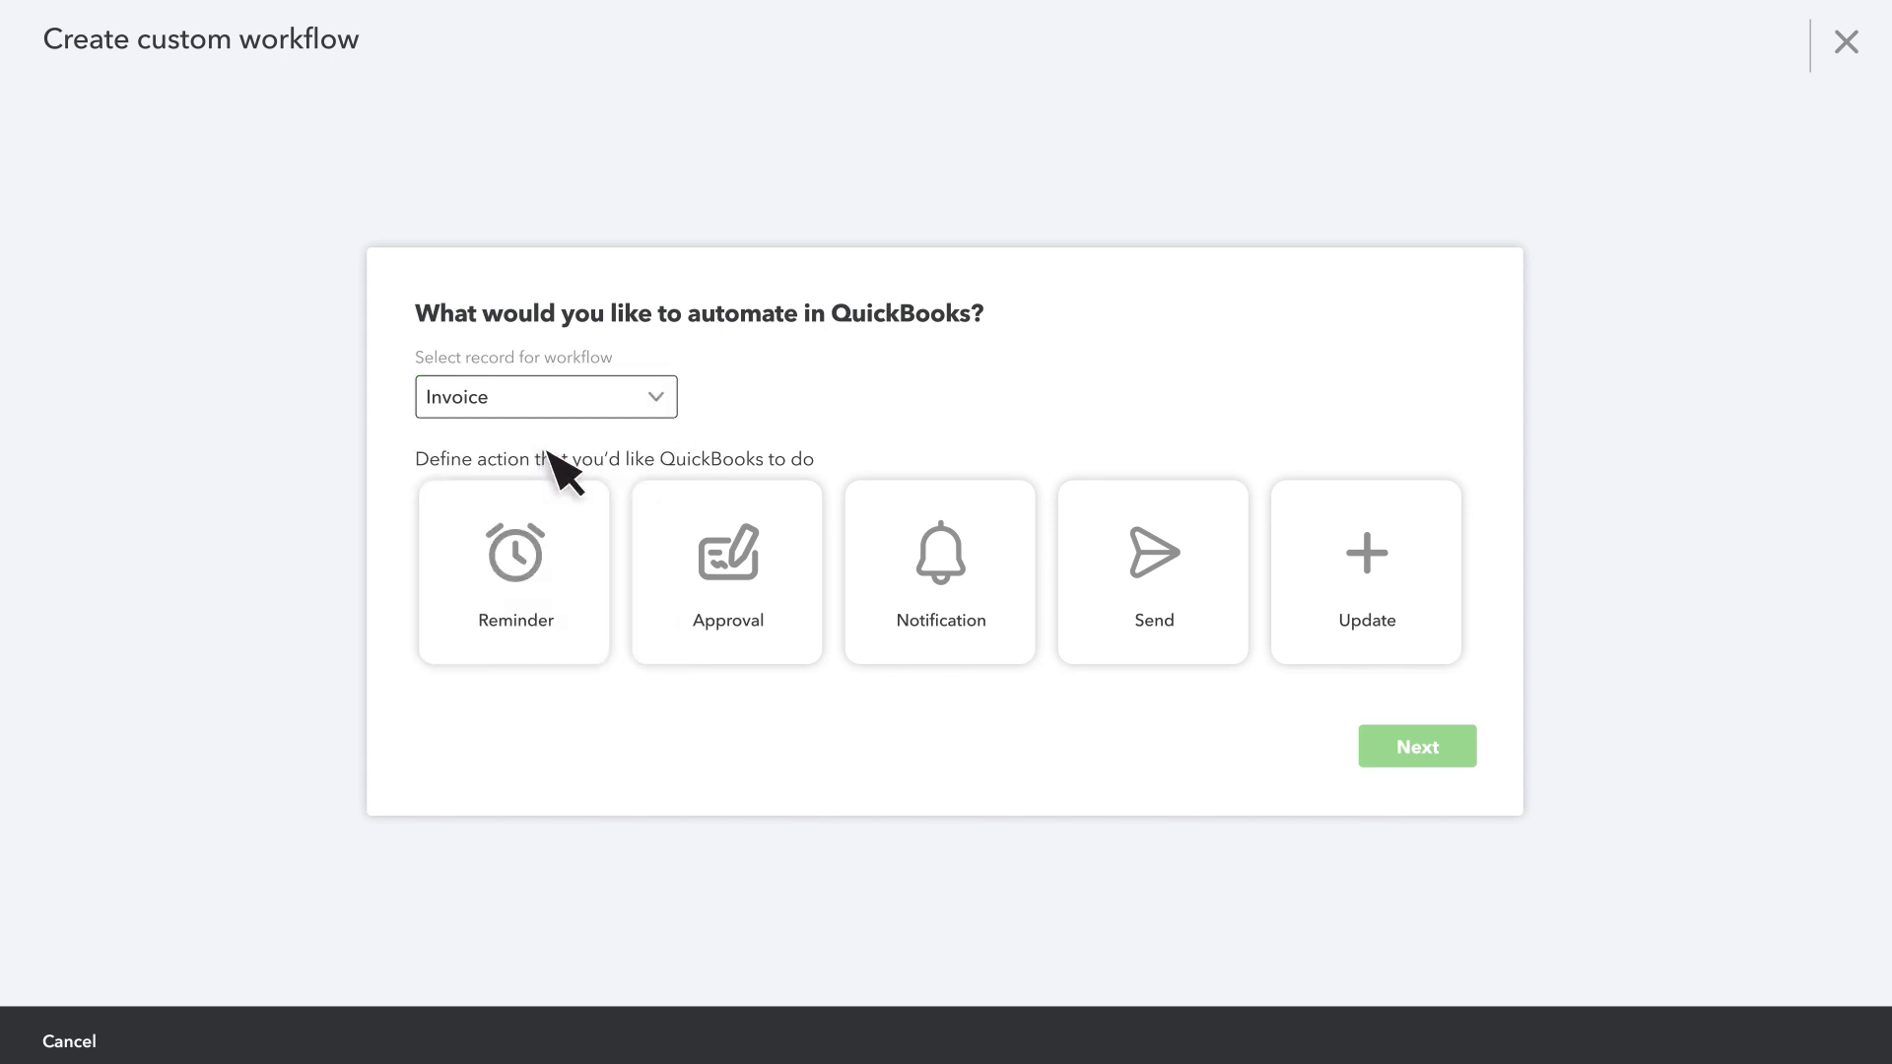
left_click(770, 568)
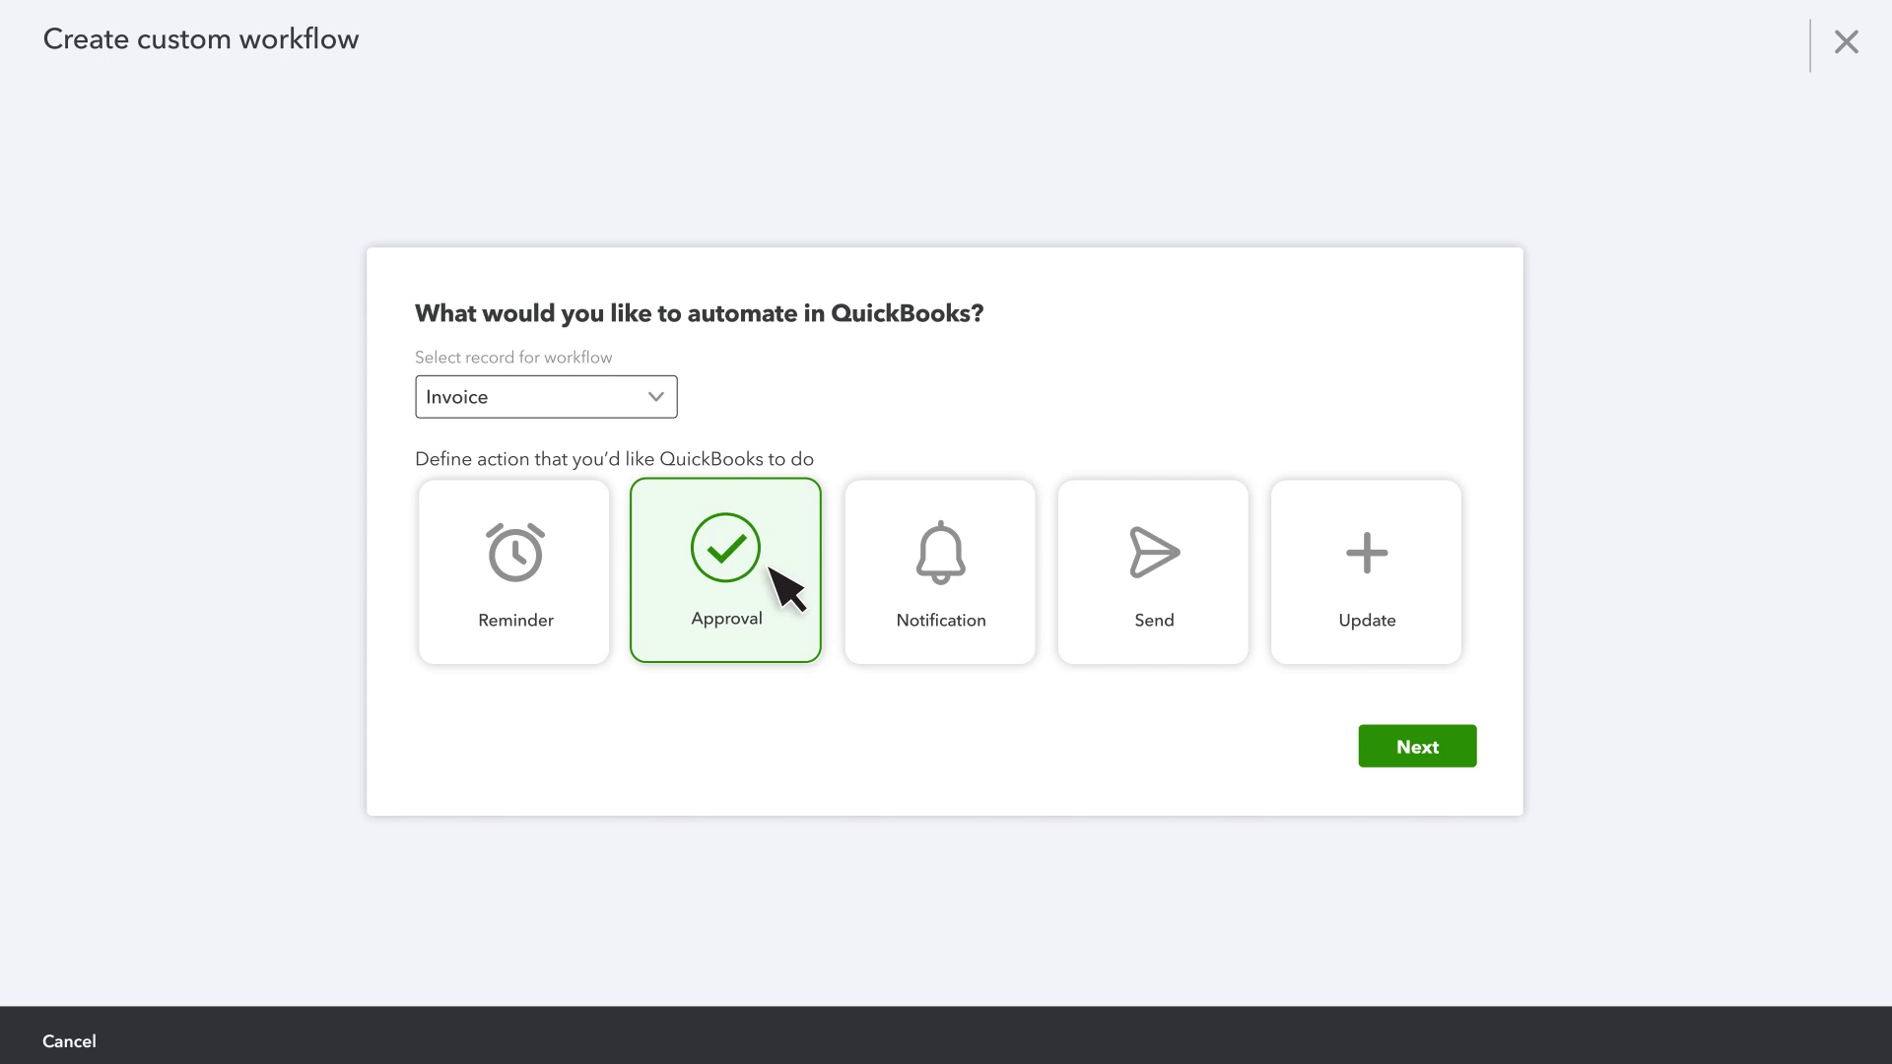
- Continue to the flowchart and name the workflow 'Invoice Approvals'
left_click(1422, 753)
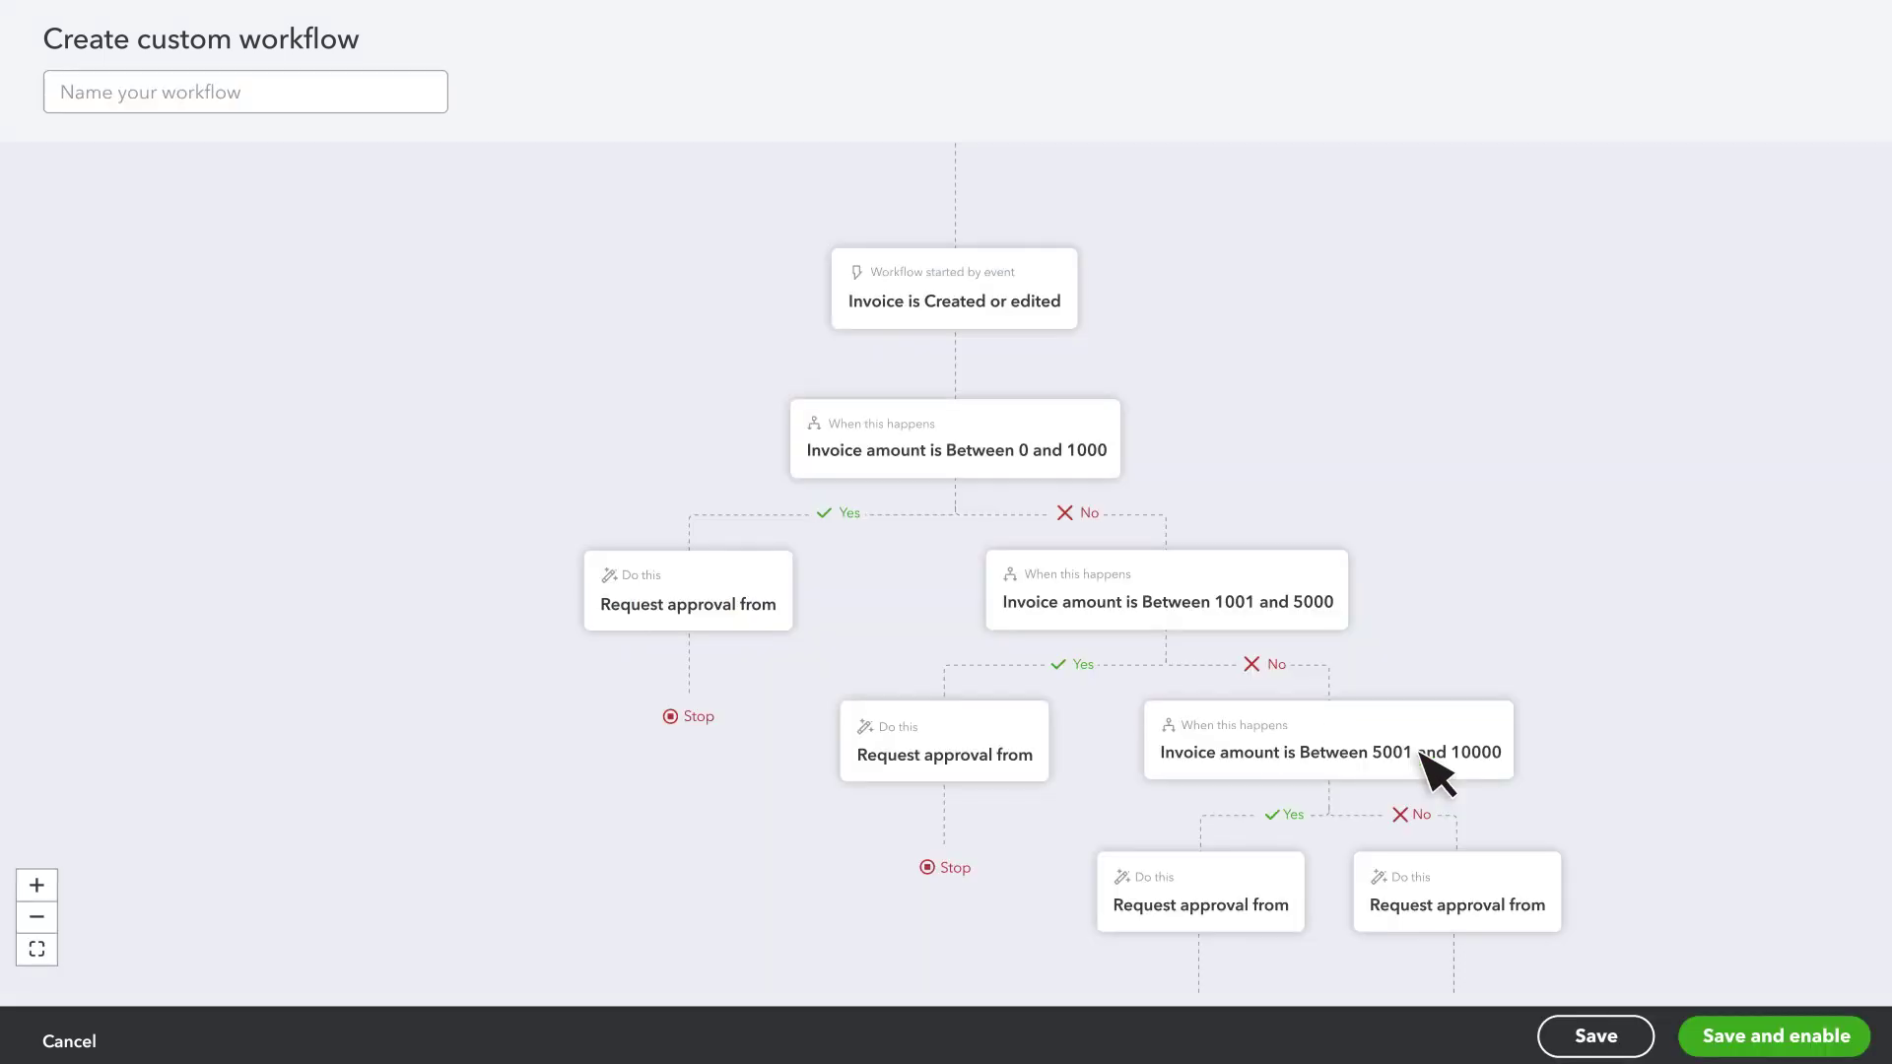
left_click(335, 108)
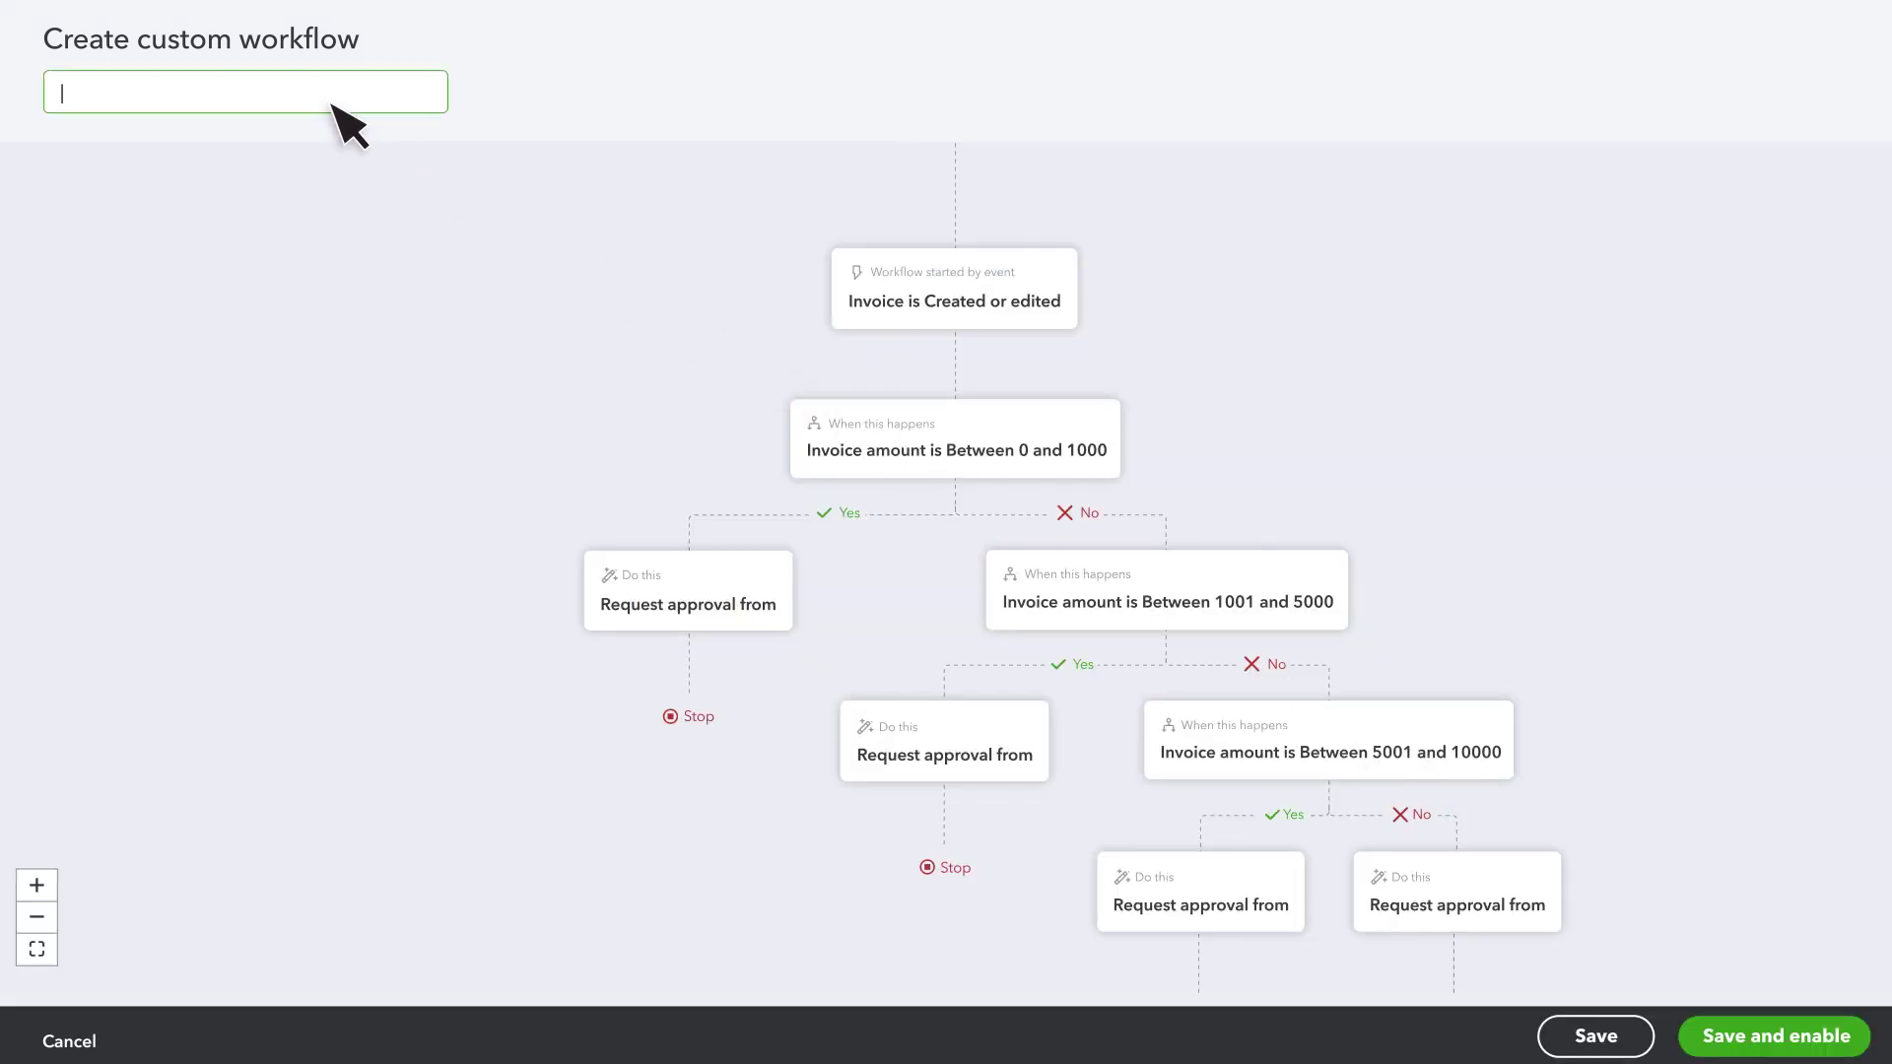
type("Invoice Approvals")
key("Tab")
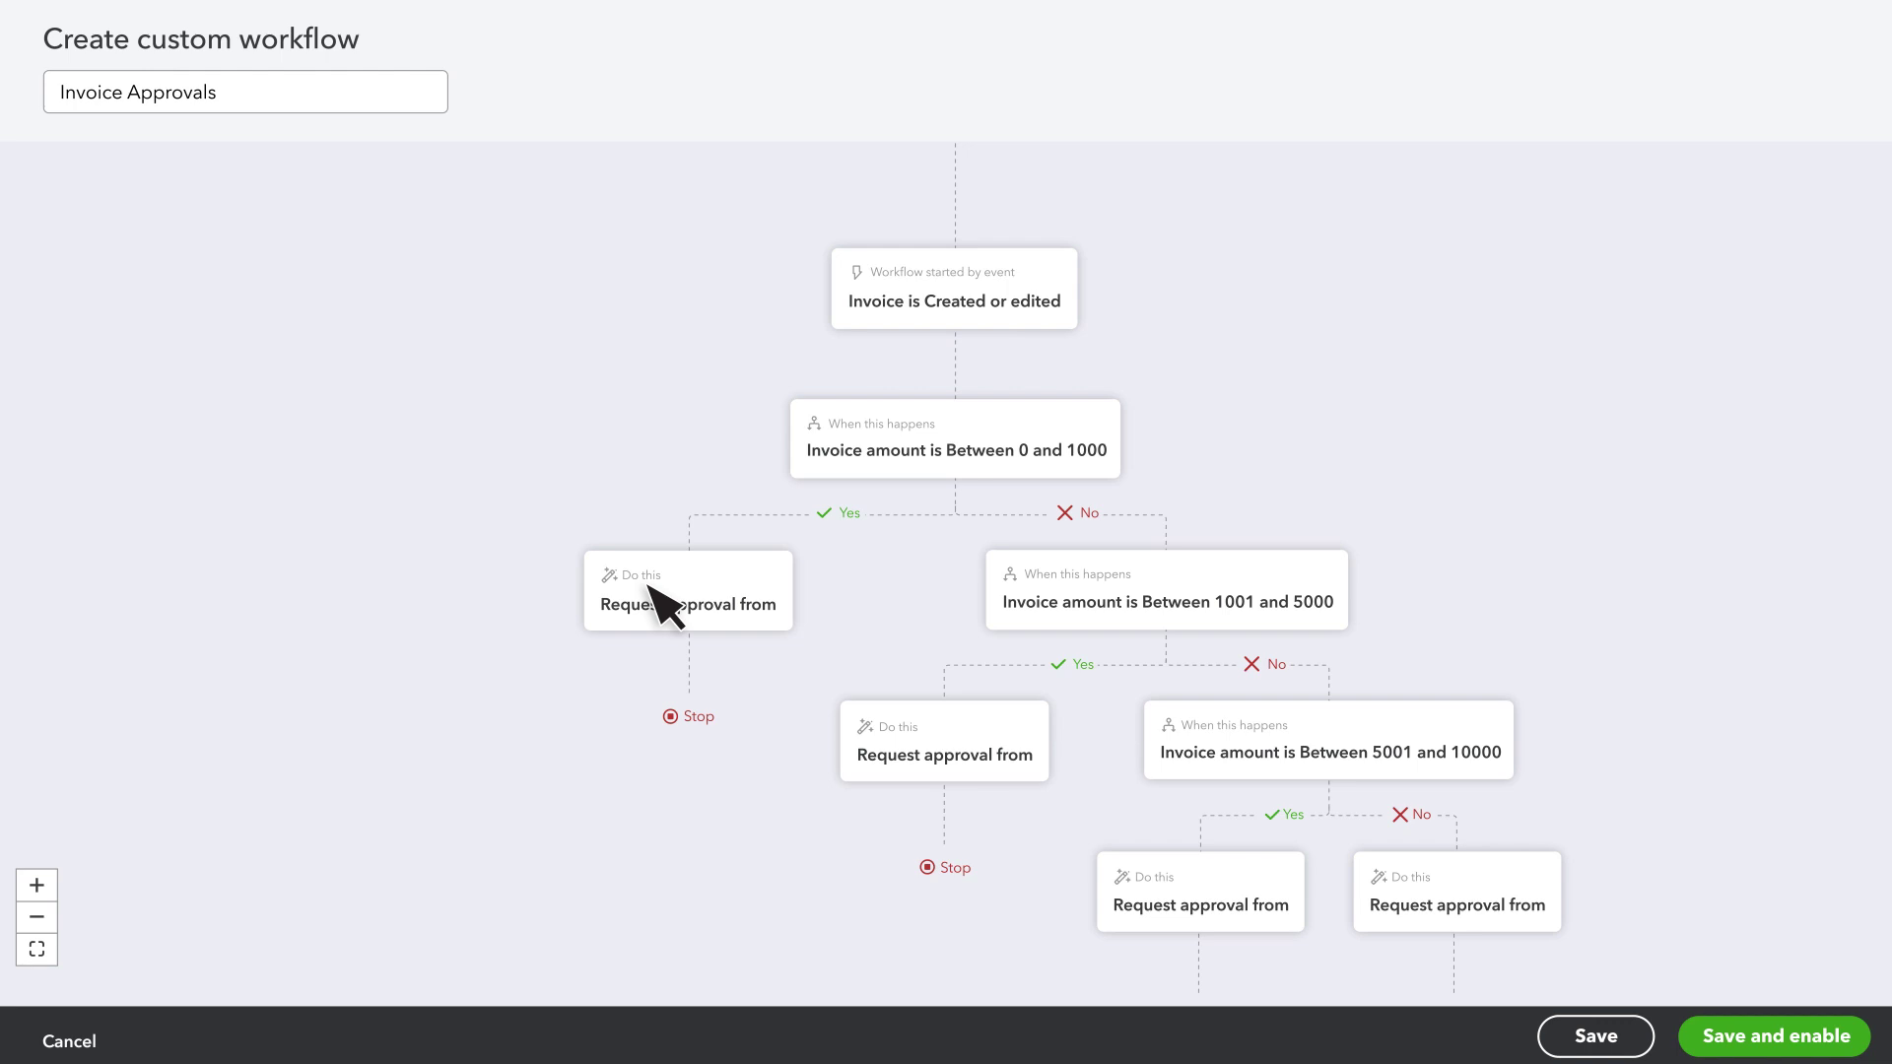
left_click(1106, 414)
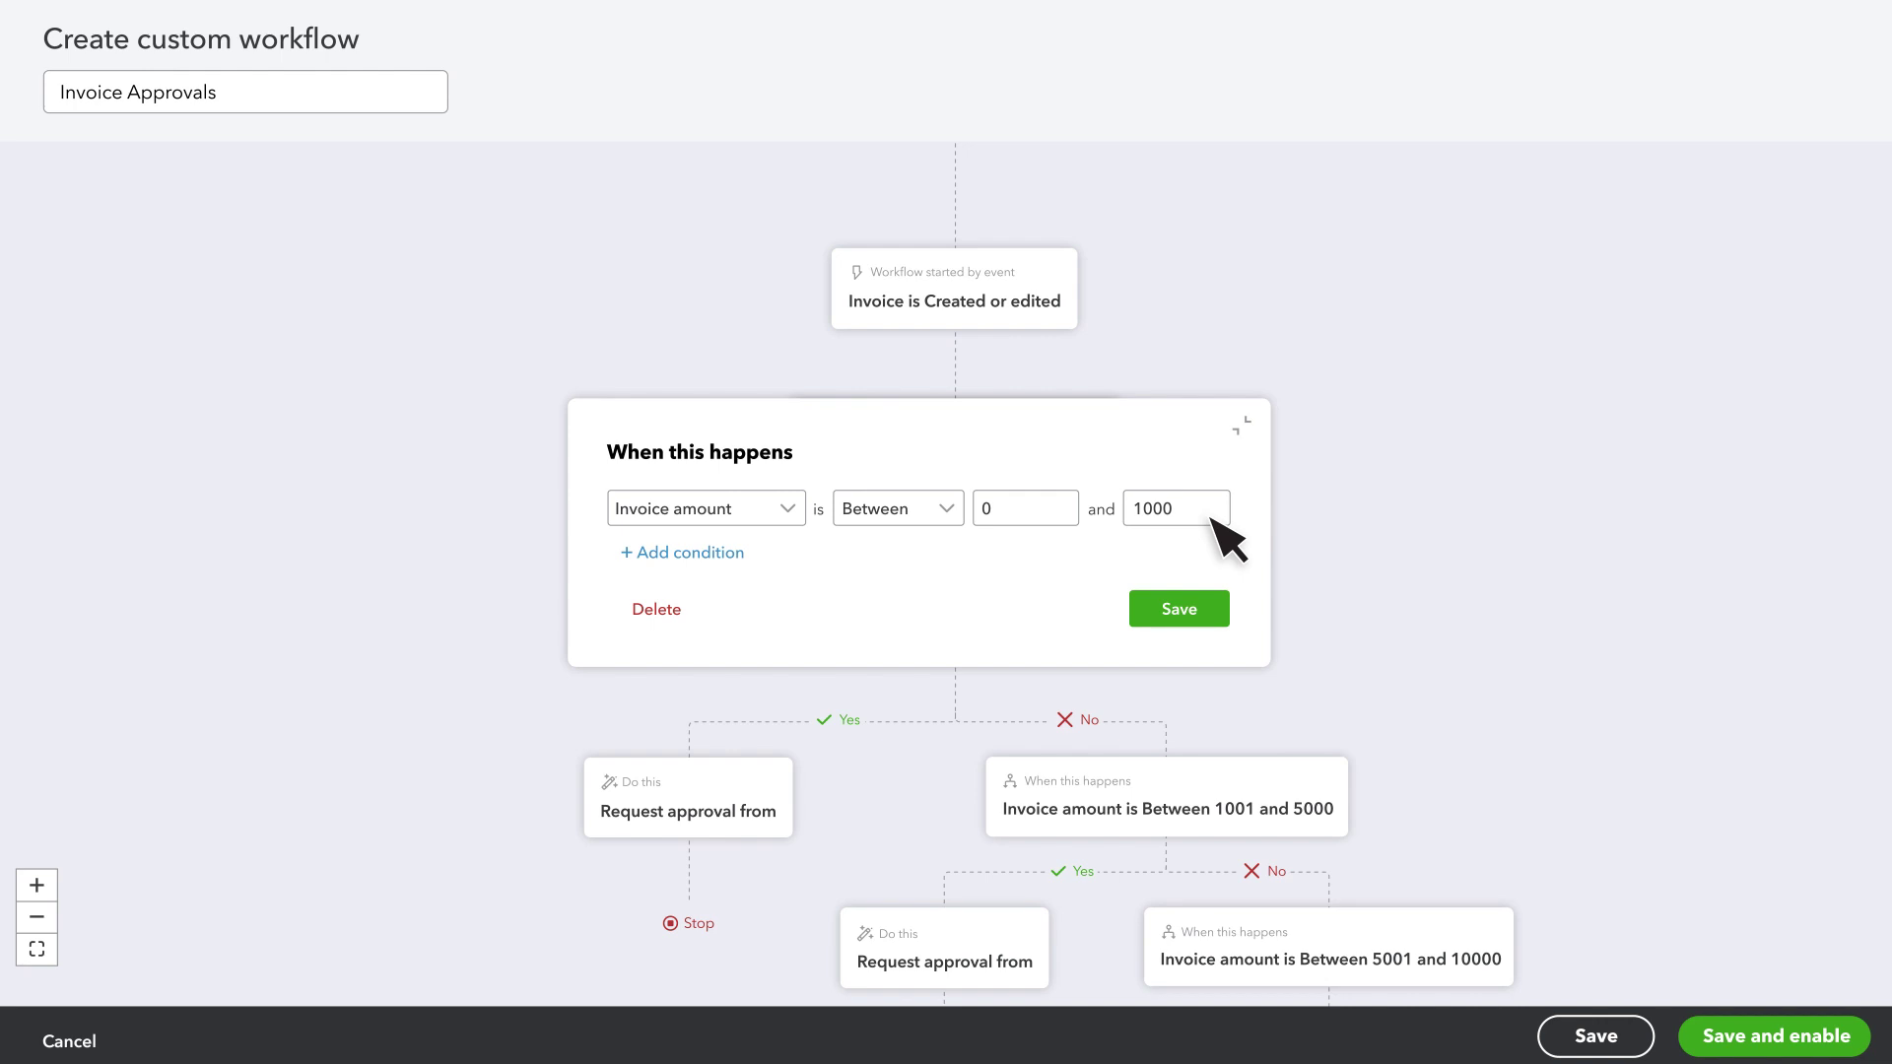
left_click(724, 553)
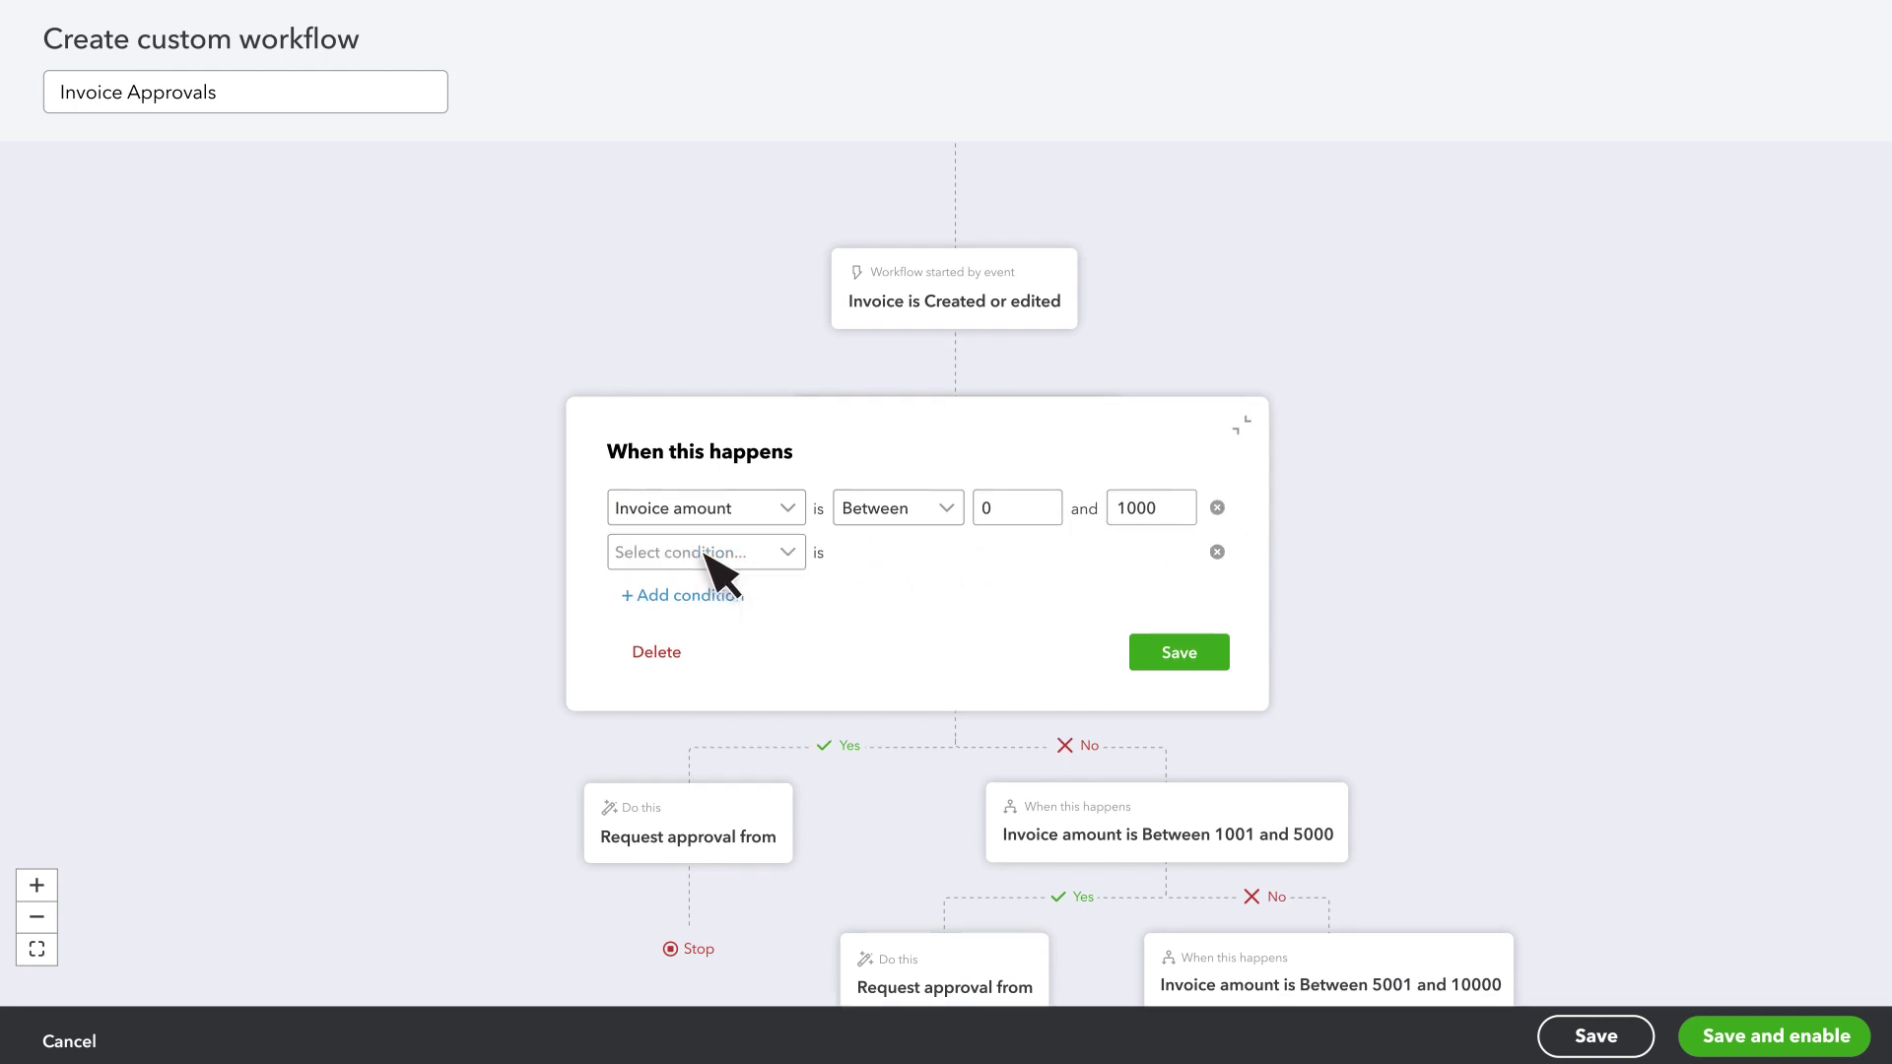
left_click(789, 552)
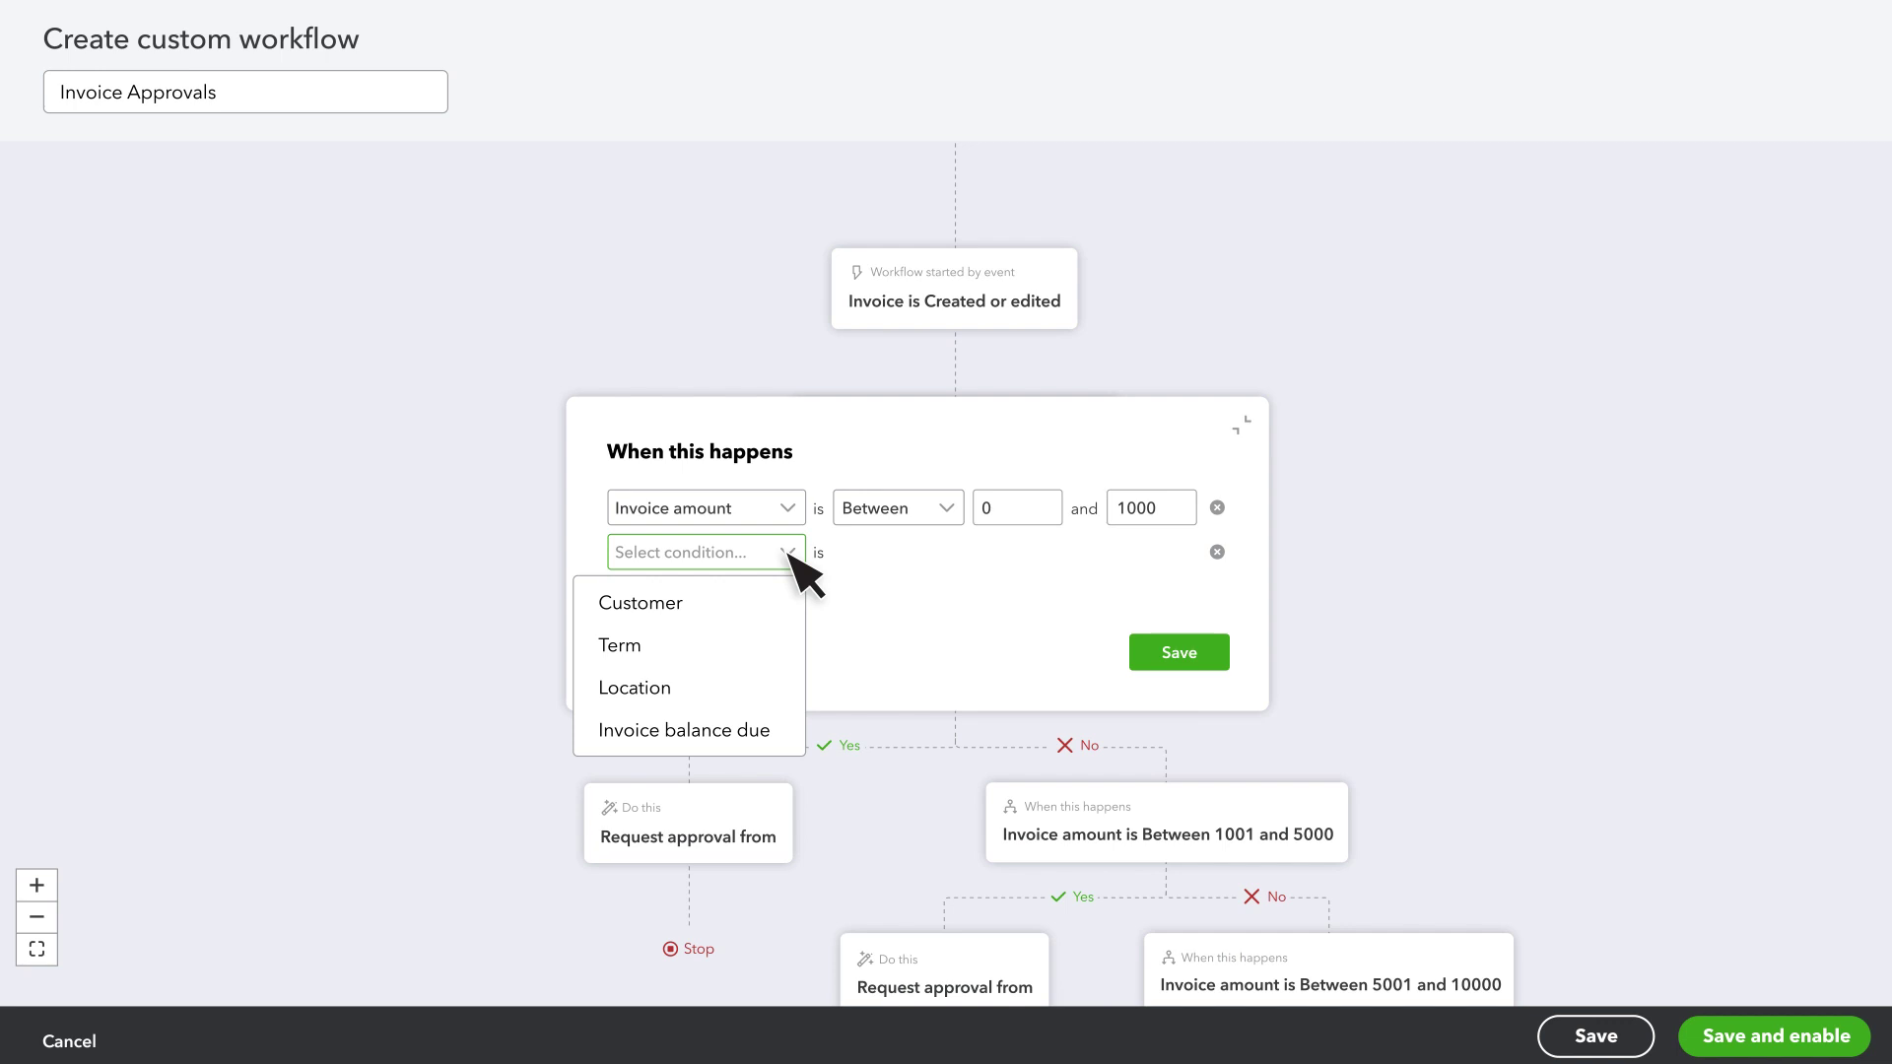
left_click(790, 553)
left_click(1217, 552)
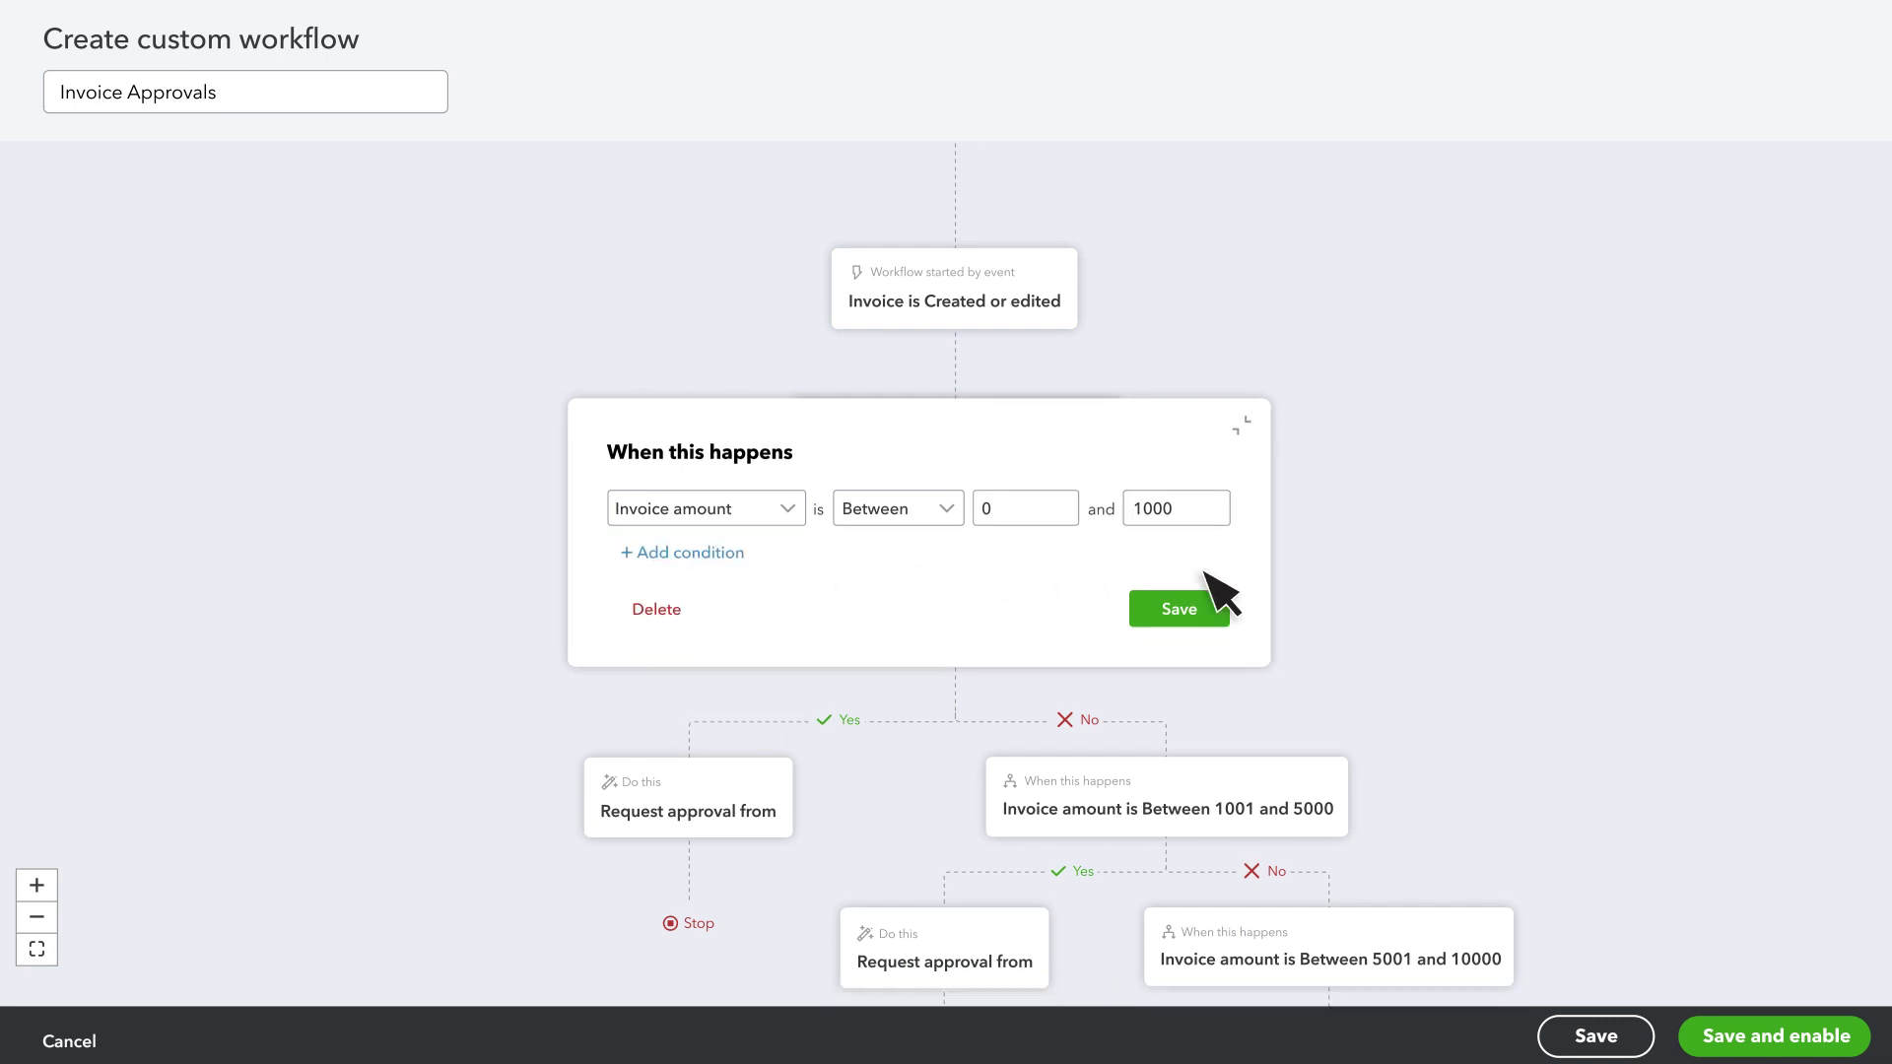
left_click(1178, 609)
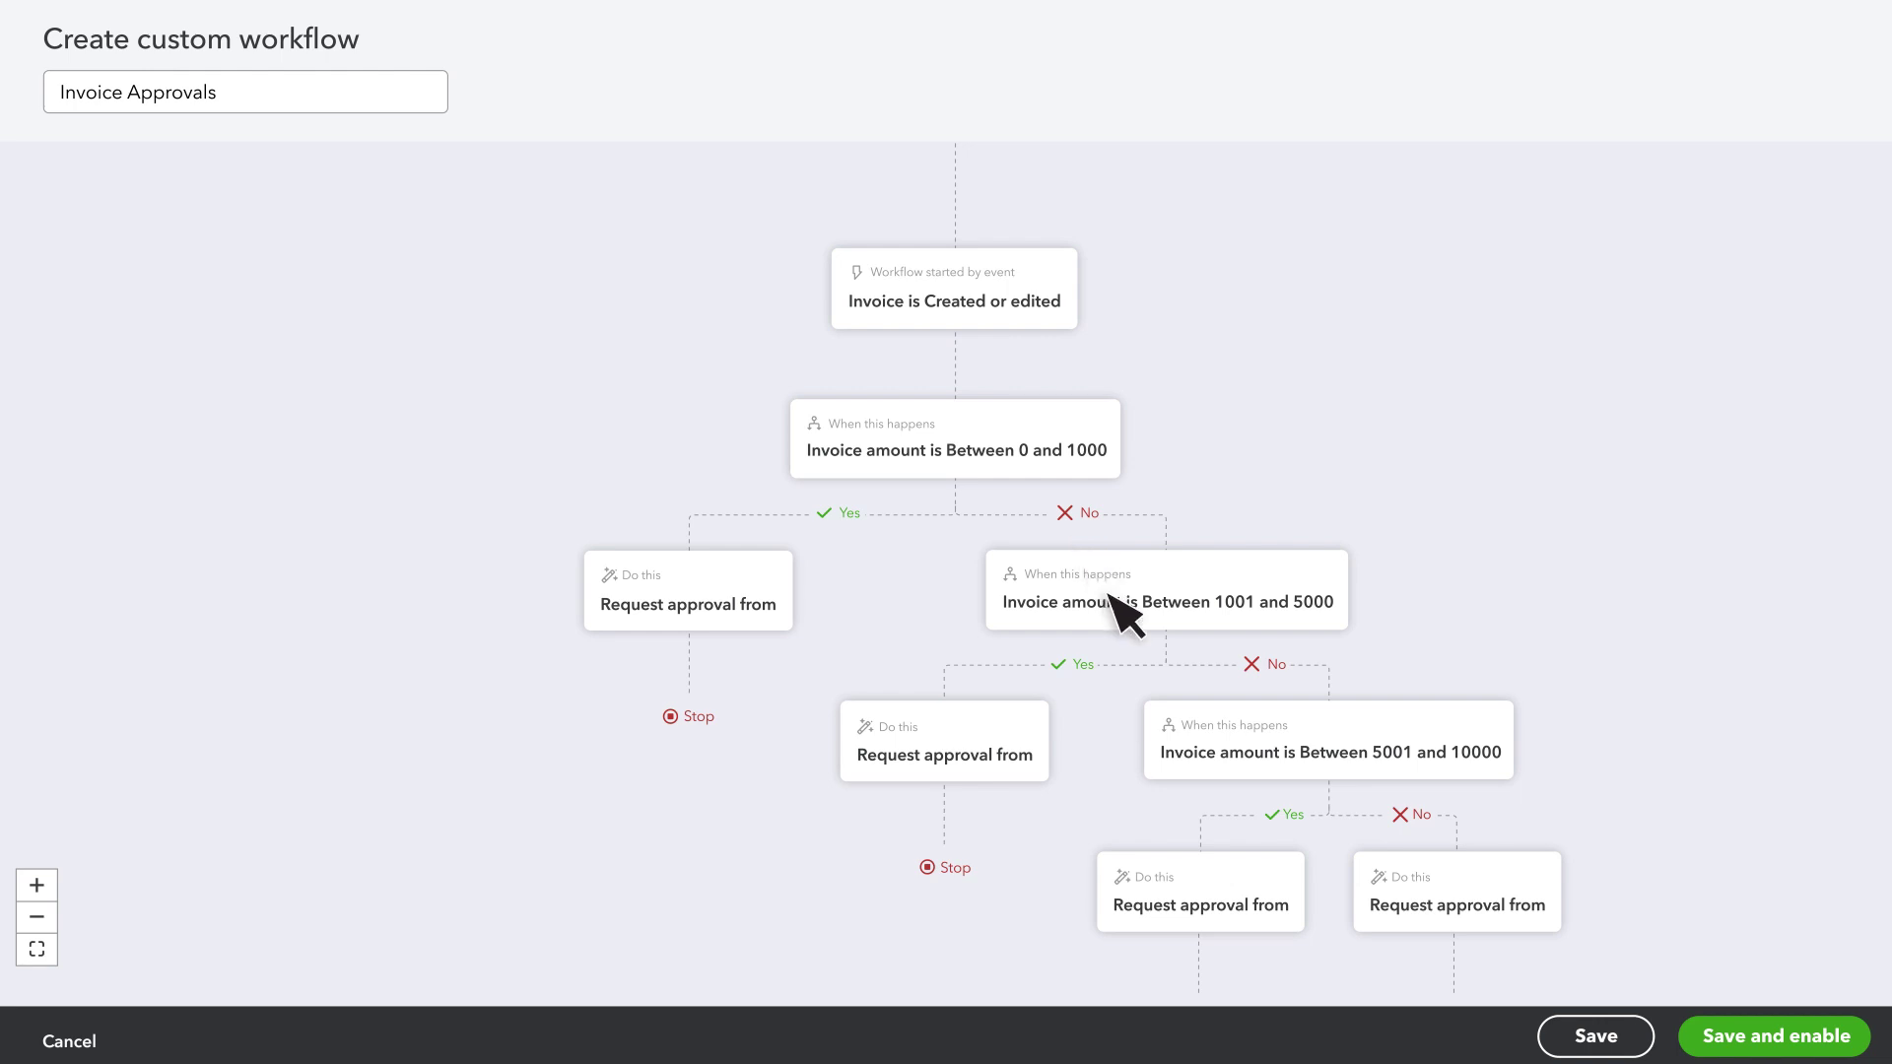
- Delete the Request approval card on the 0–1000 branch so it goes straight to Stop
left_click(767, 579)
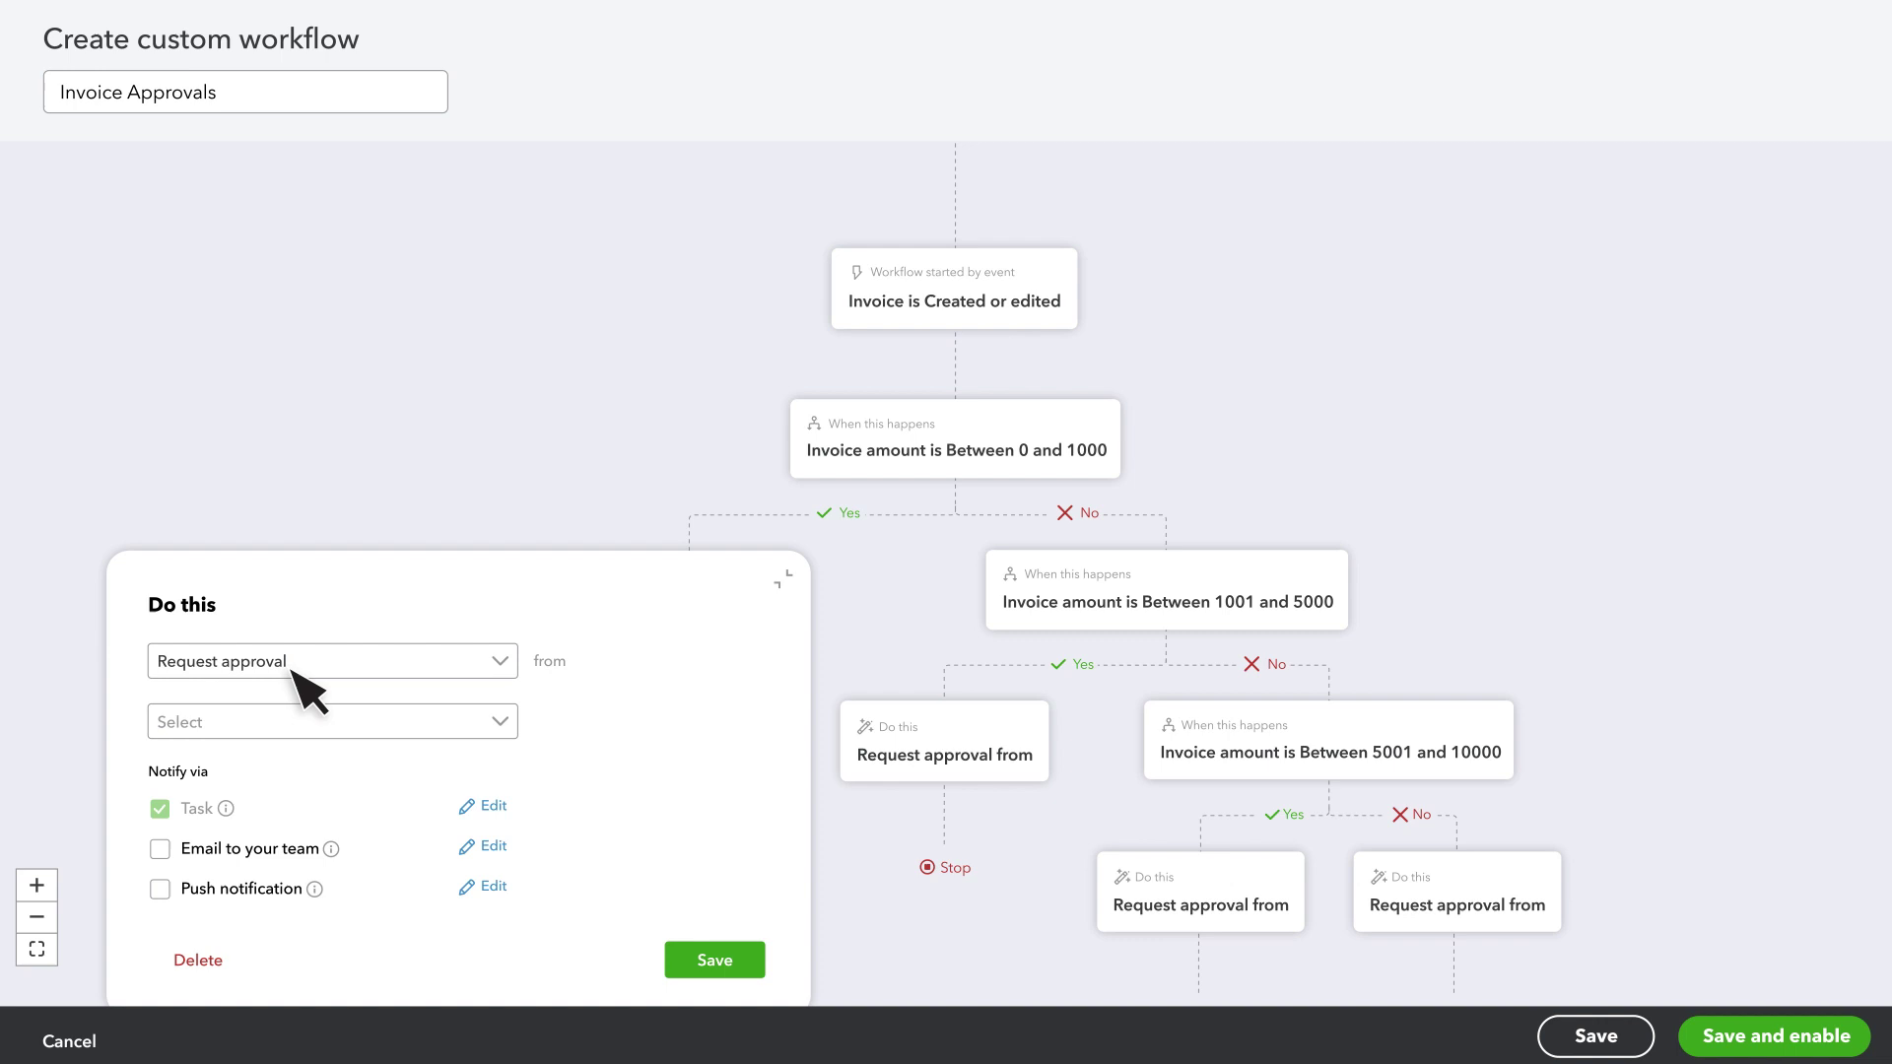
left_click(500, 722)
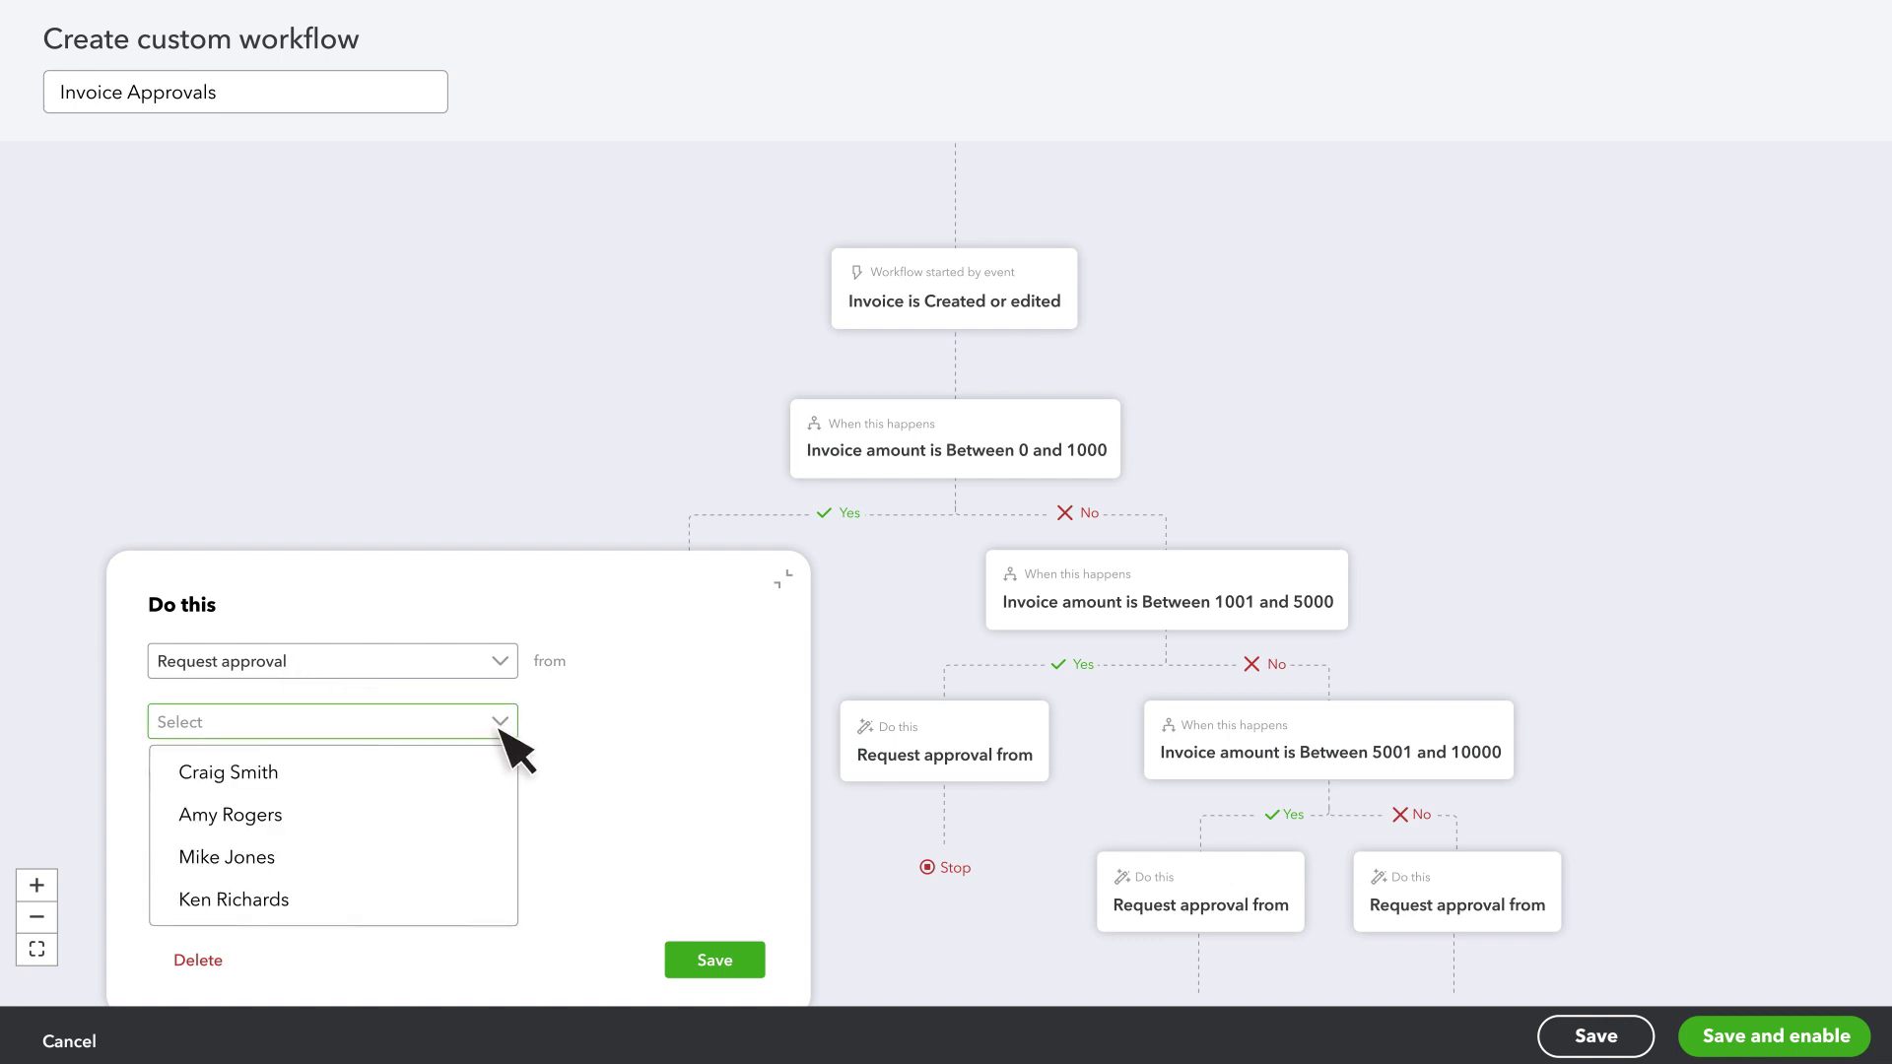
left_click(502, 731)
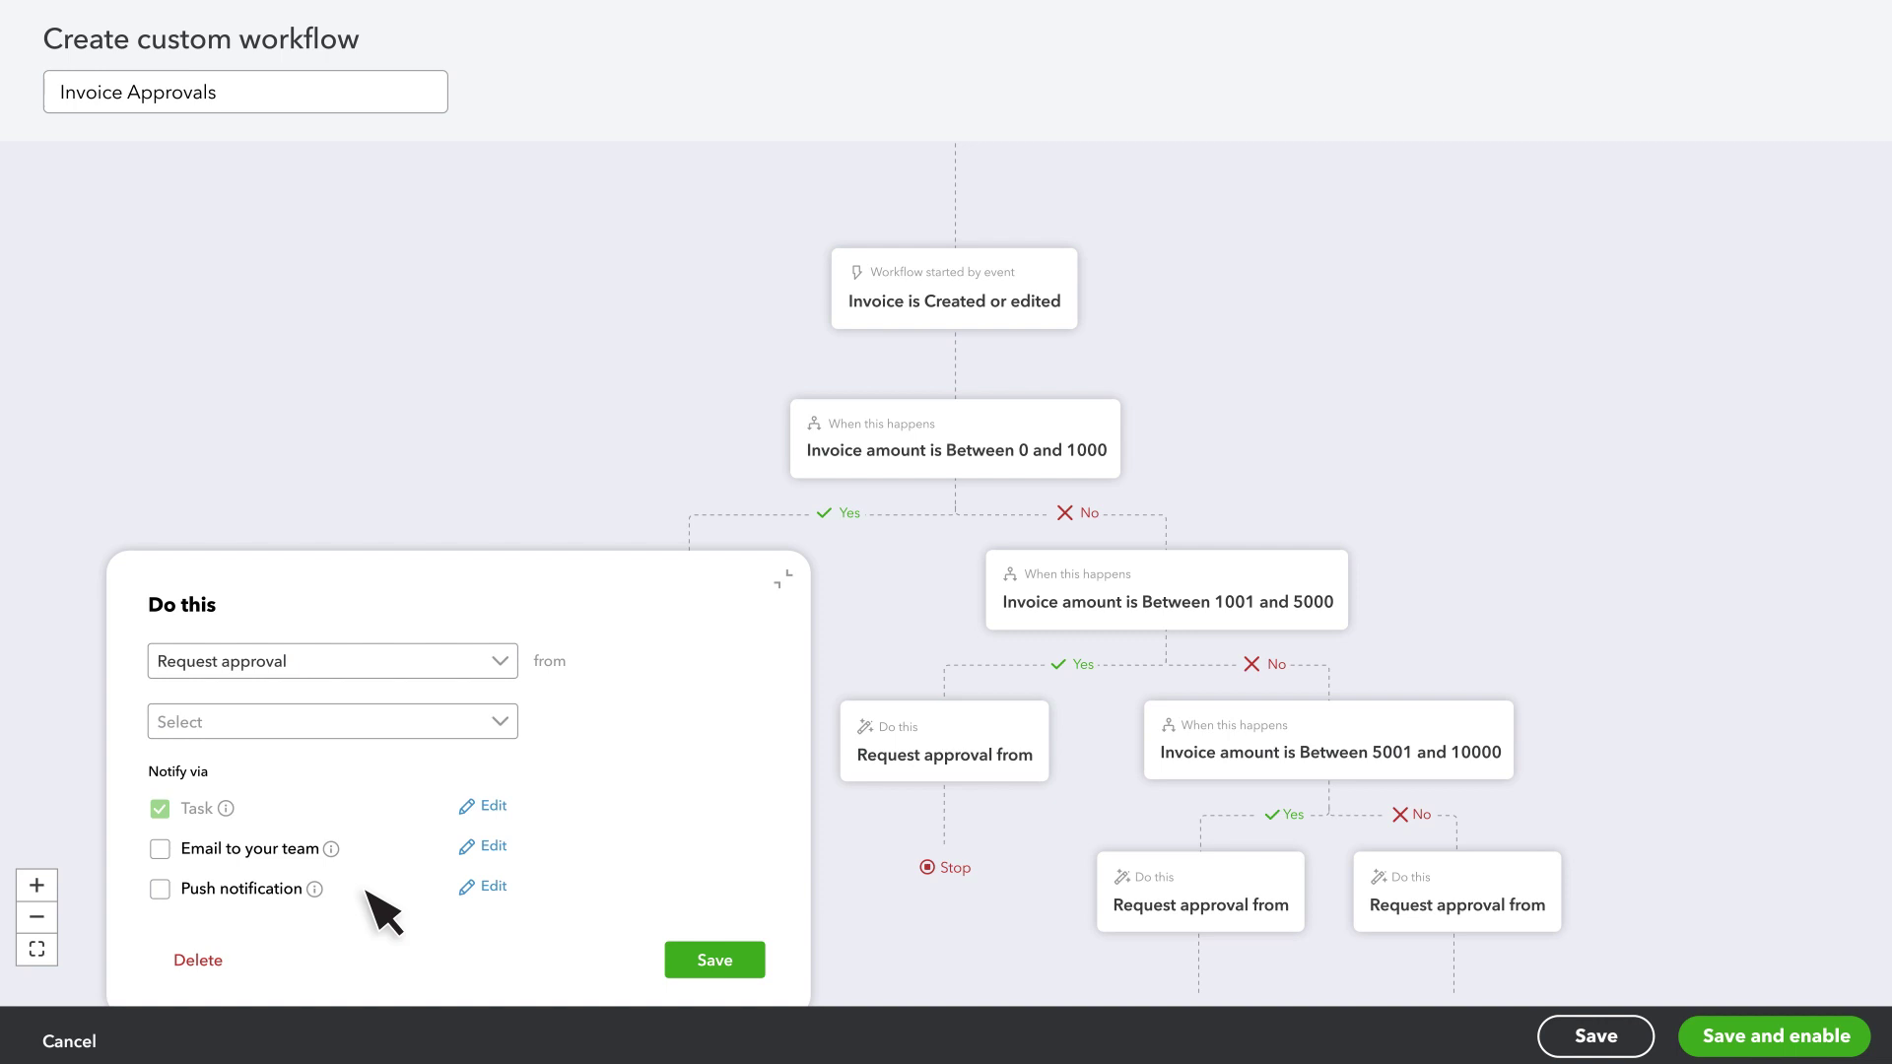
left_click(198, 961)
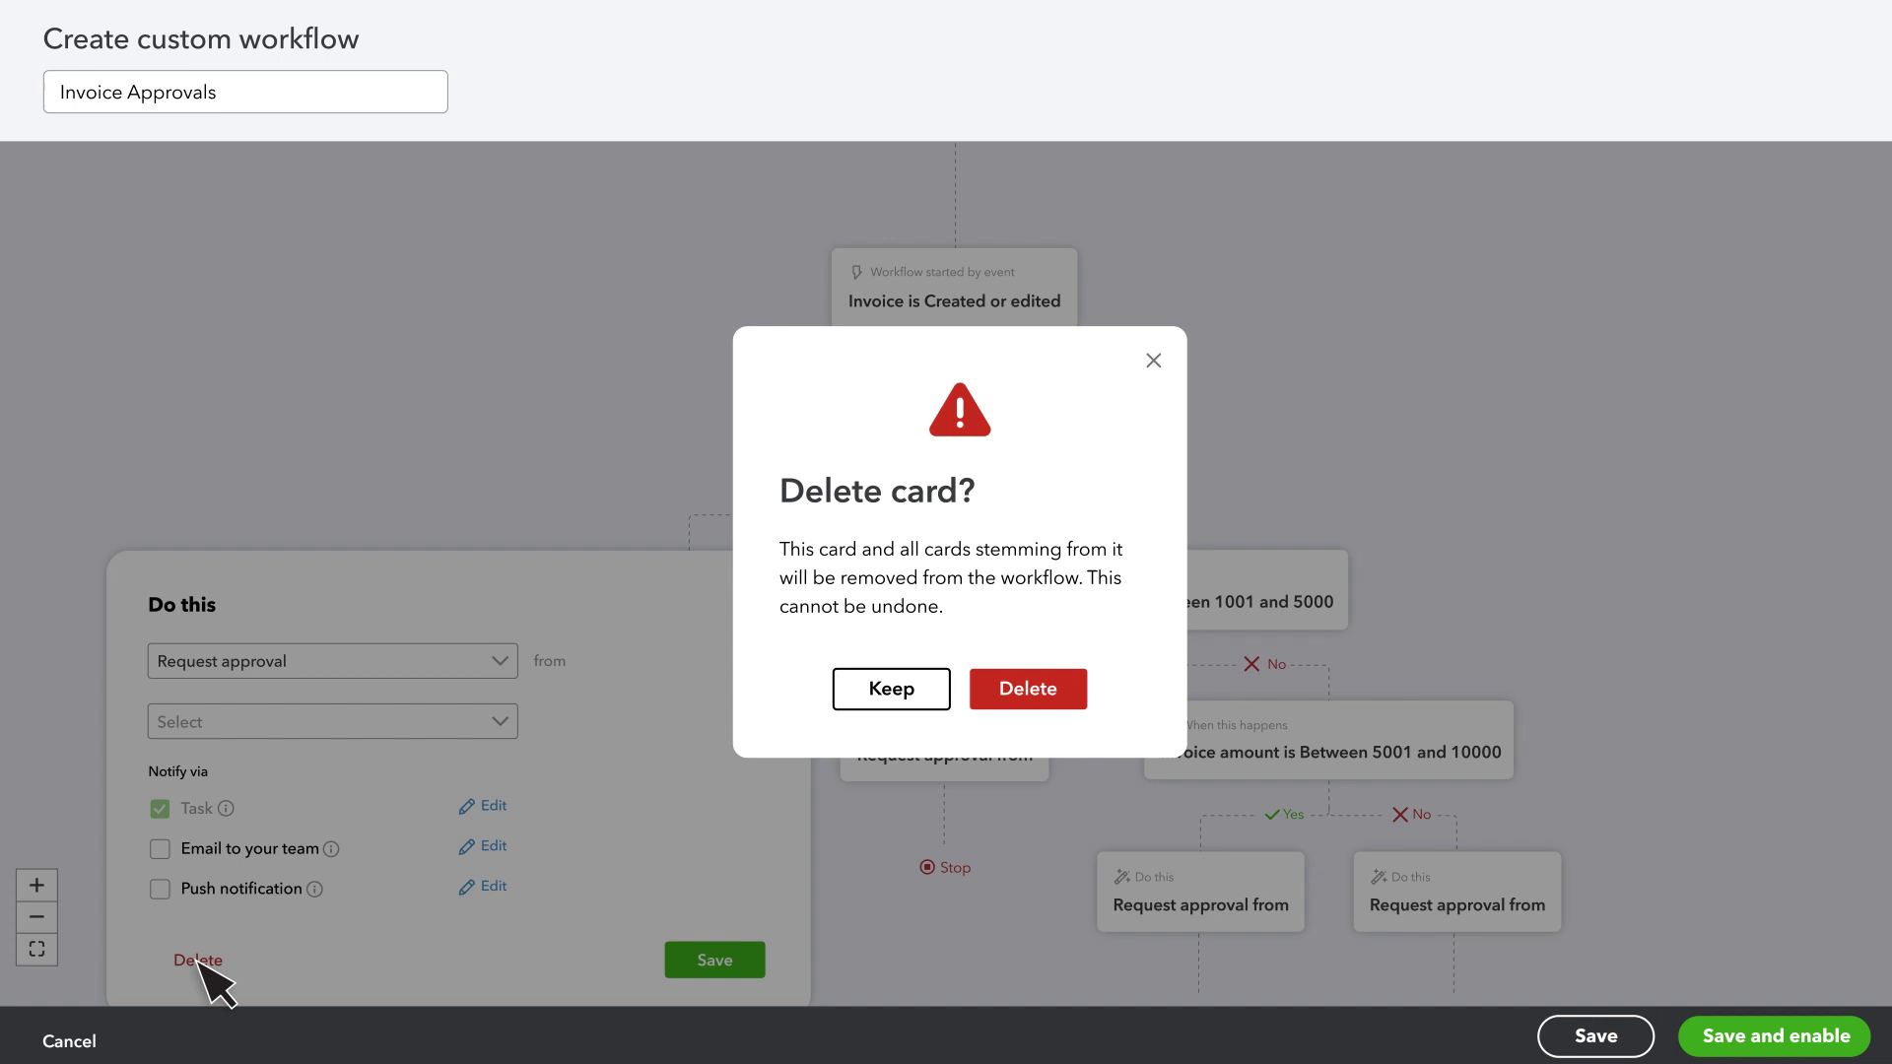
left_click(1025, 692)
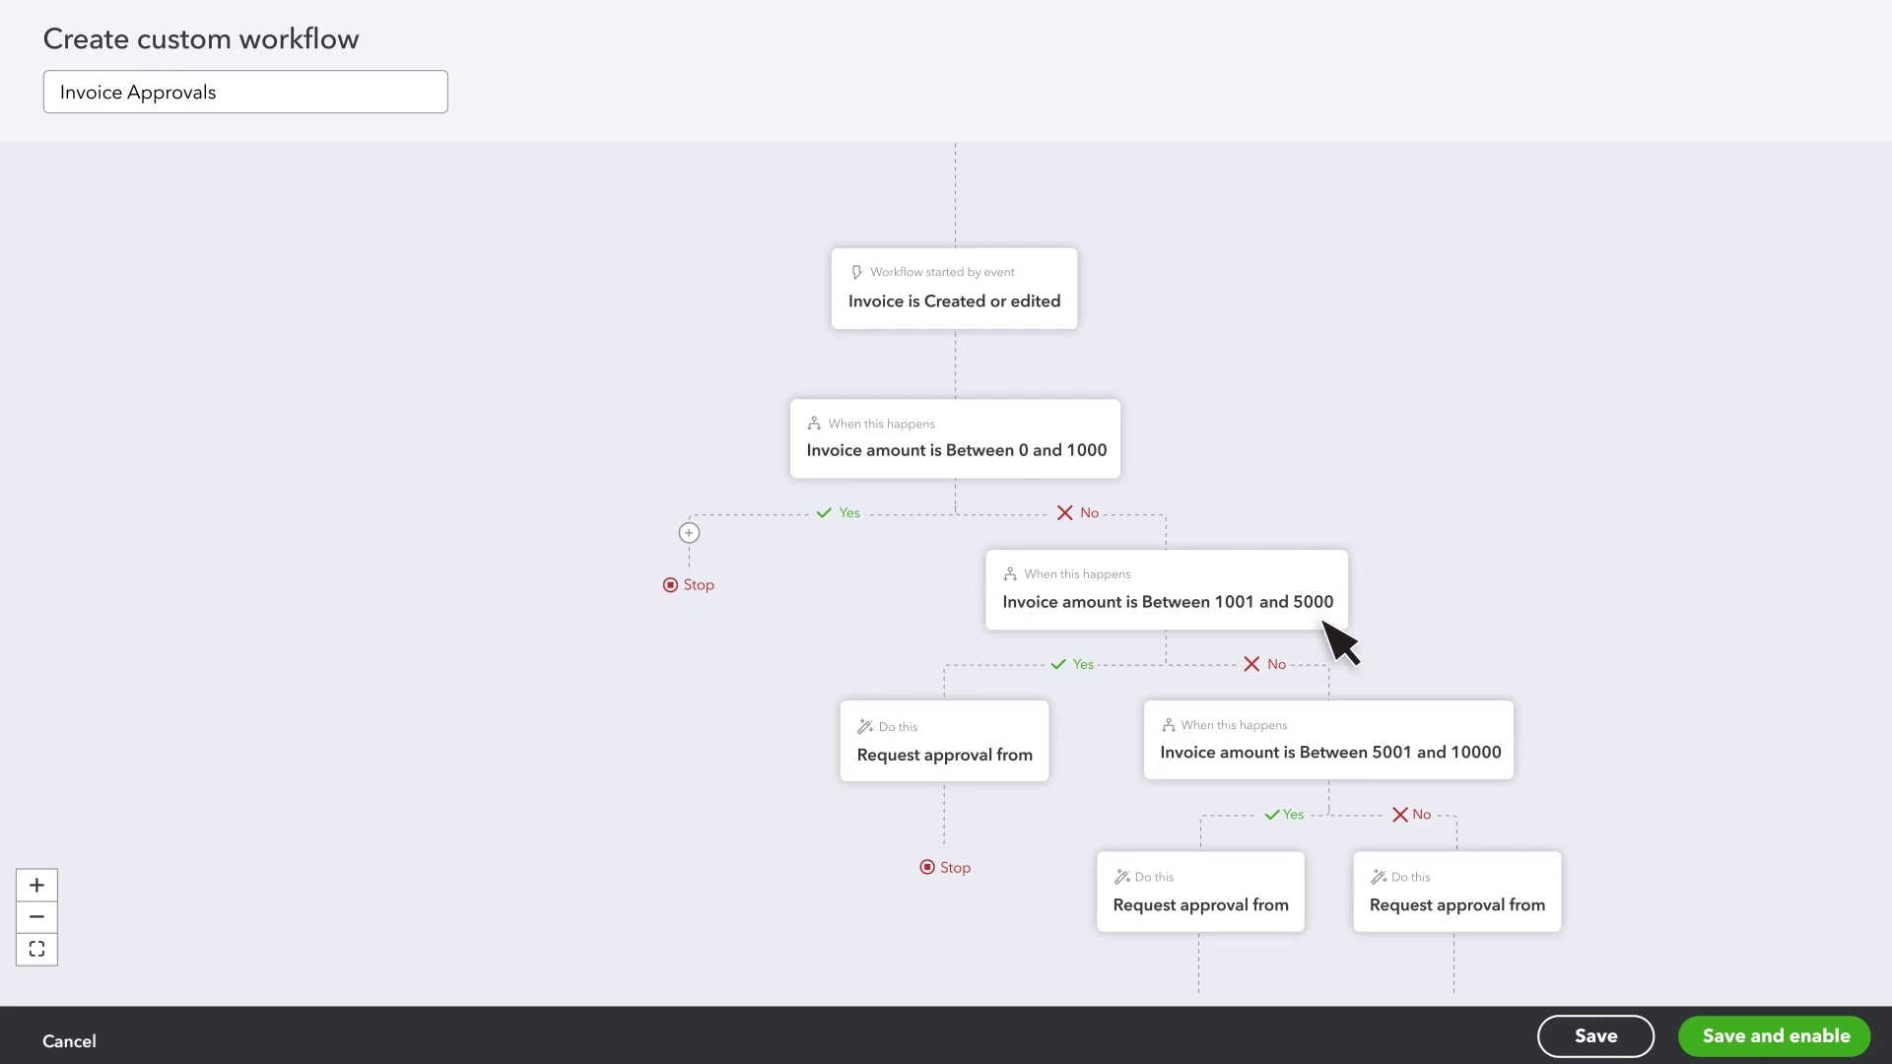
- Assign the first listed user as approver on the 1001–5000 approval step
left_click(1031, 726)
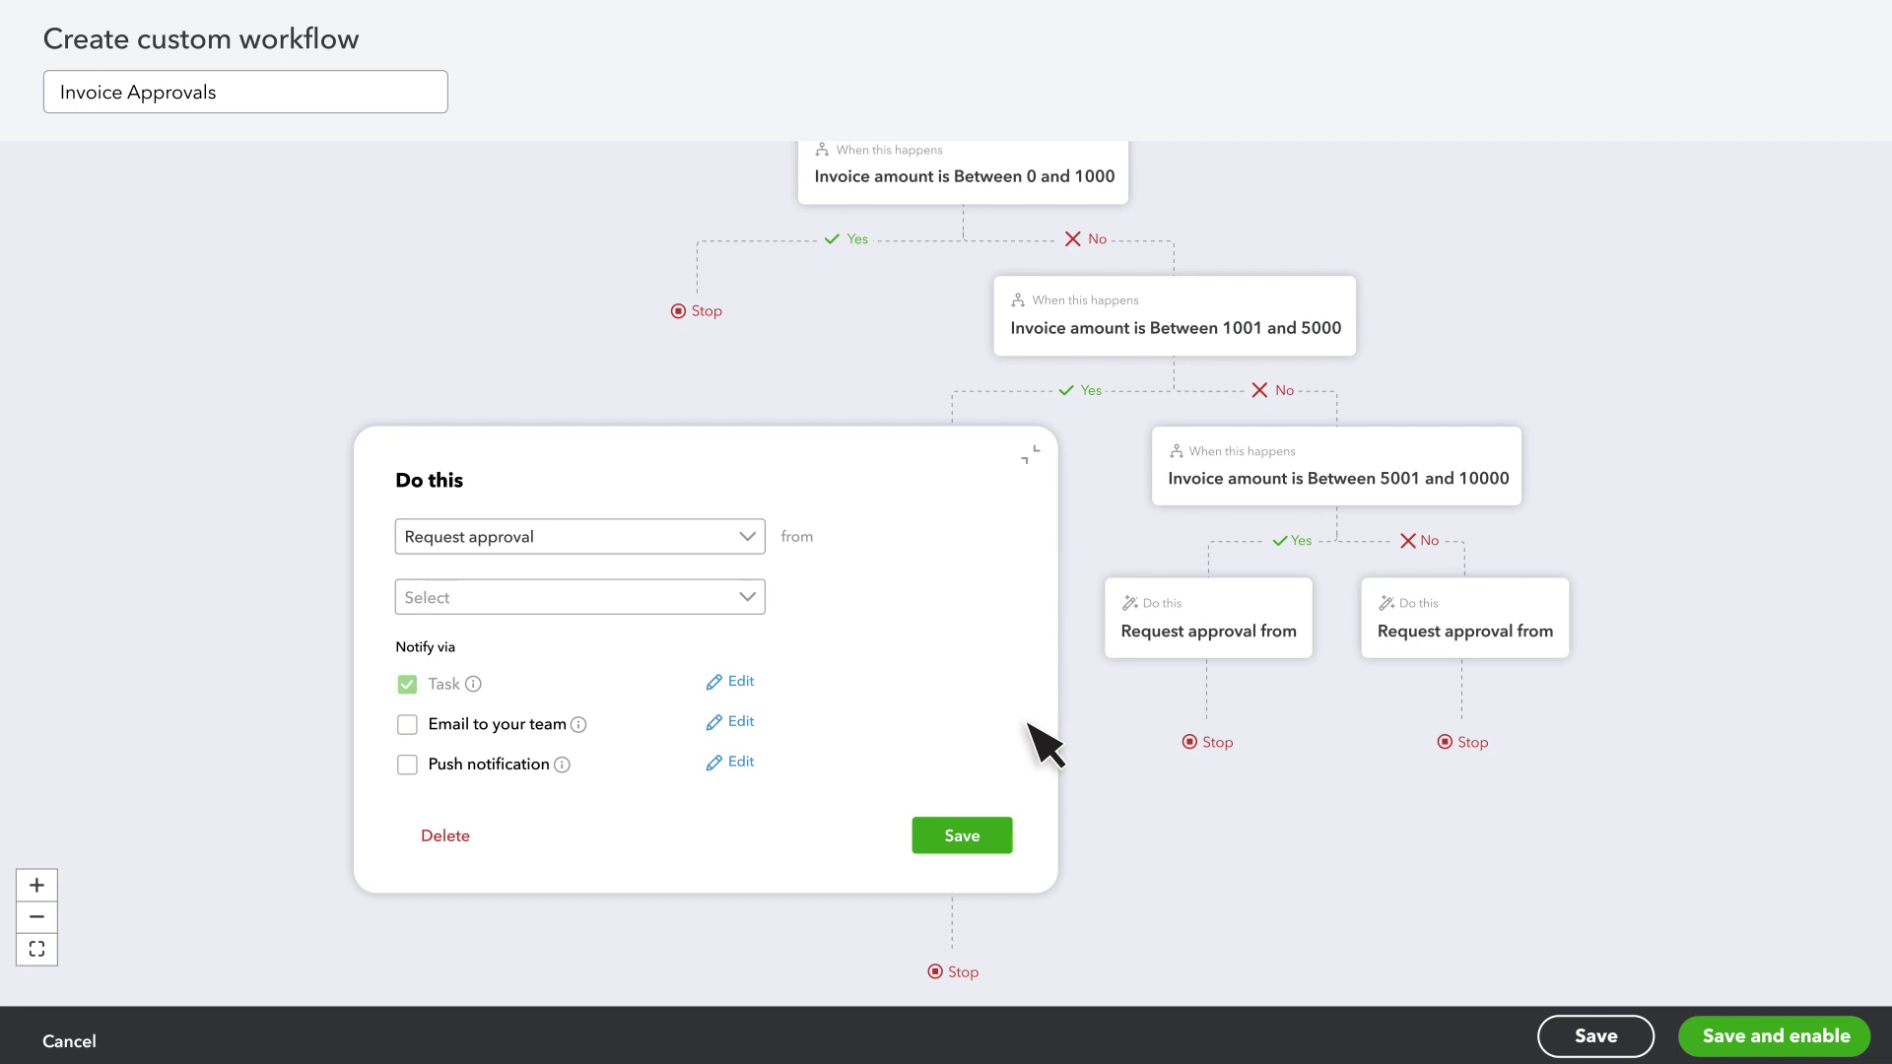
left_click(747, 598)
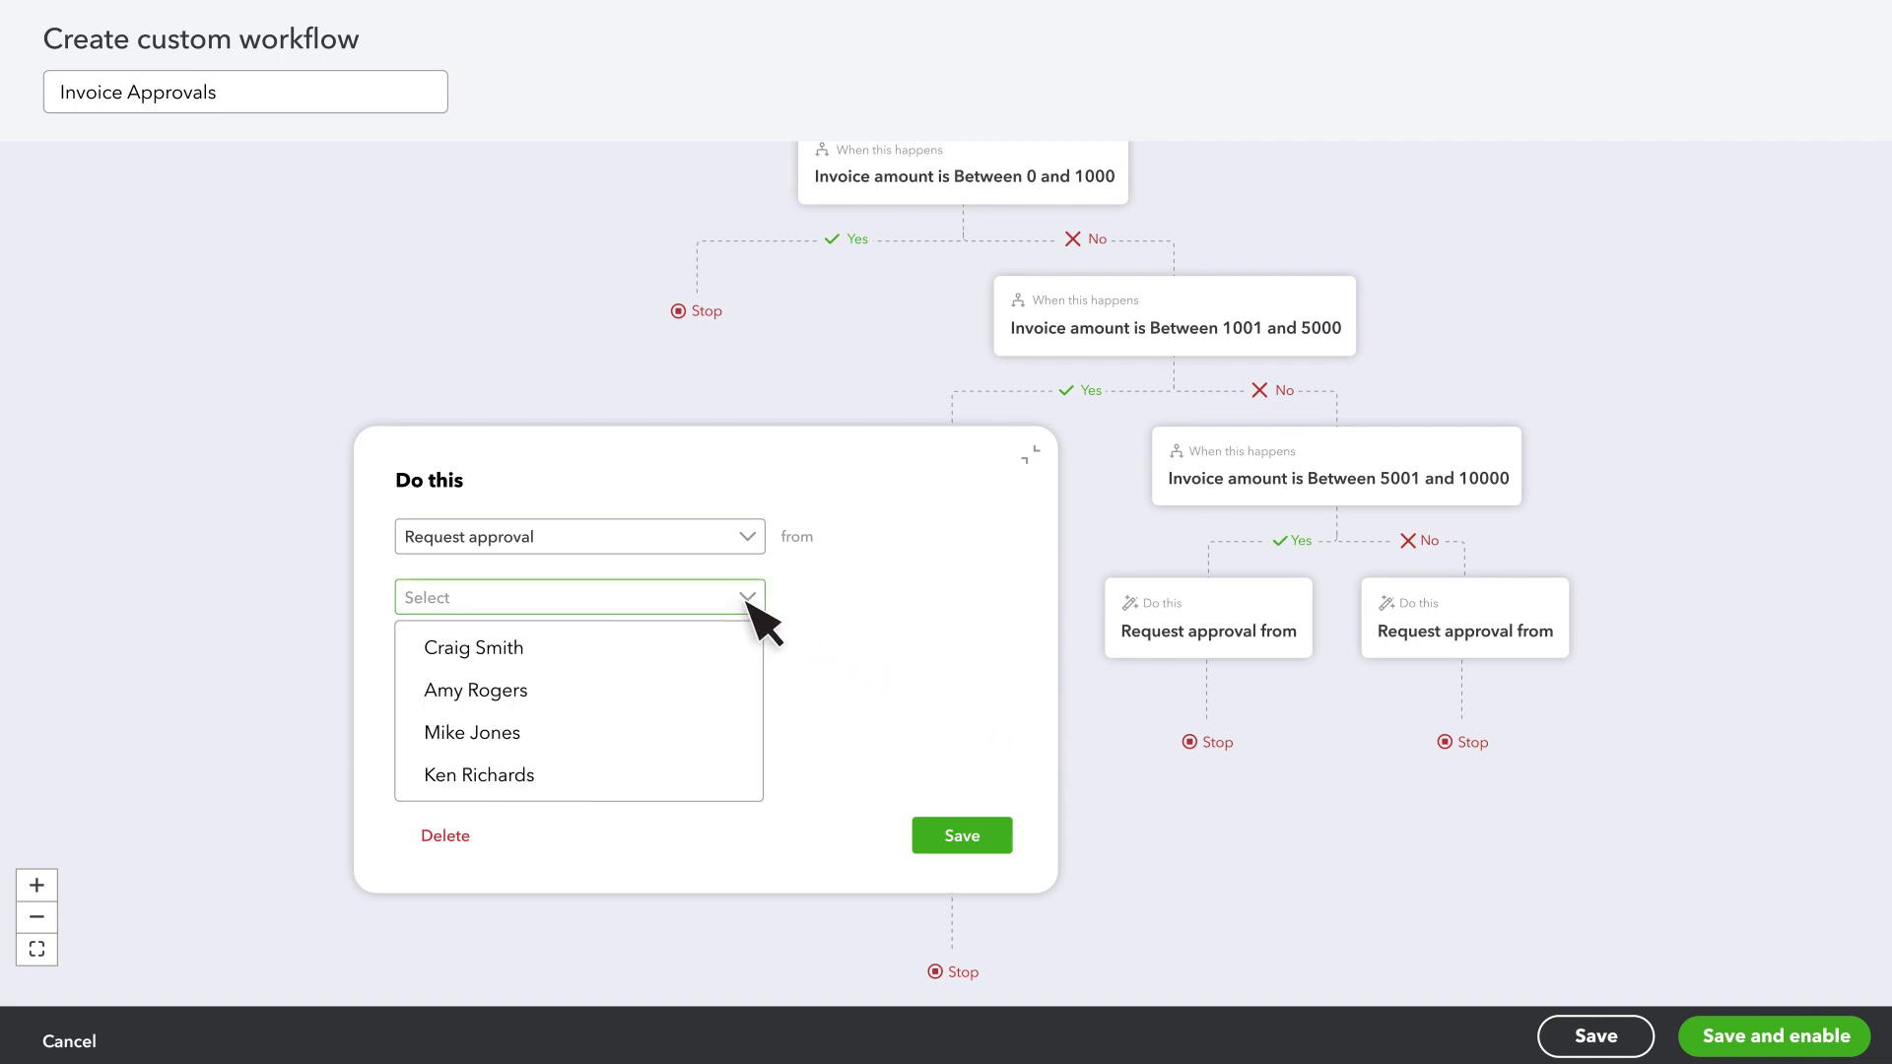
left_click(544, 648)
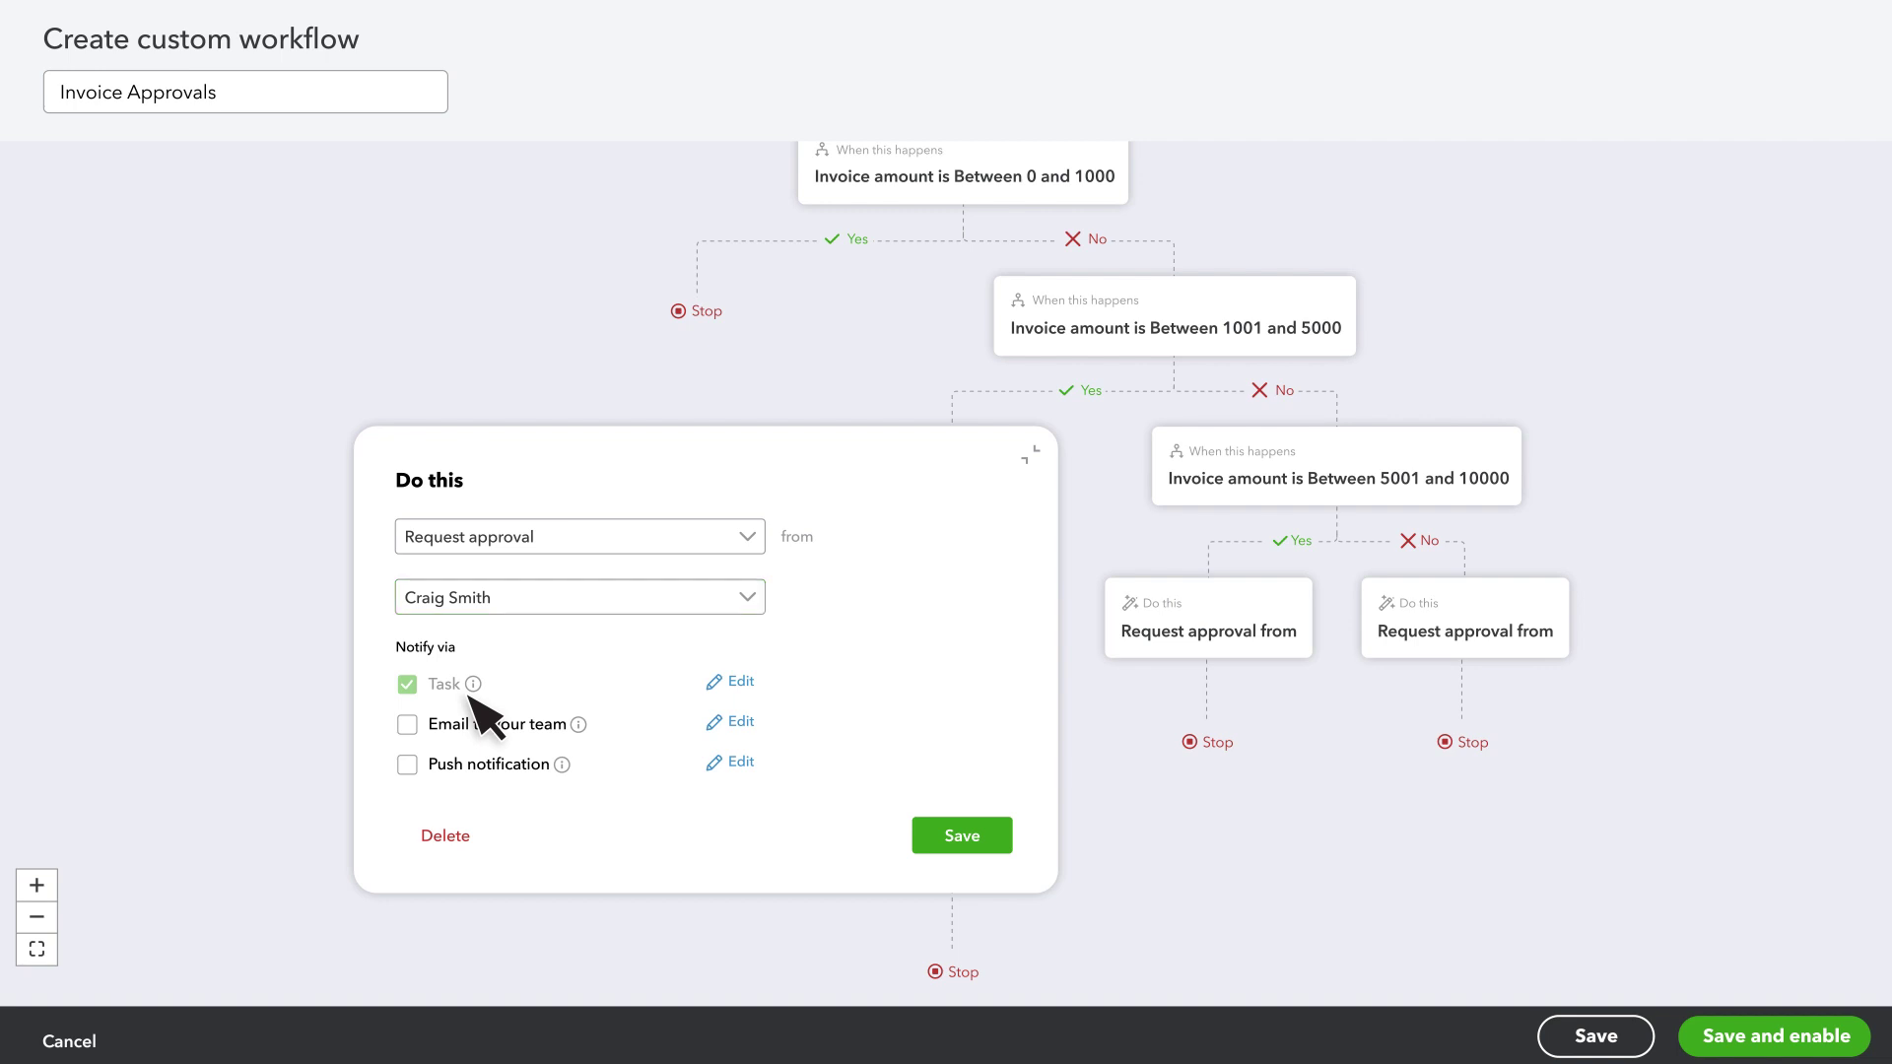
- Add team email with an extra recipient and push notification to that approval step
left_click(409, 725)
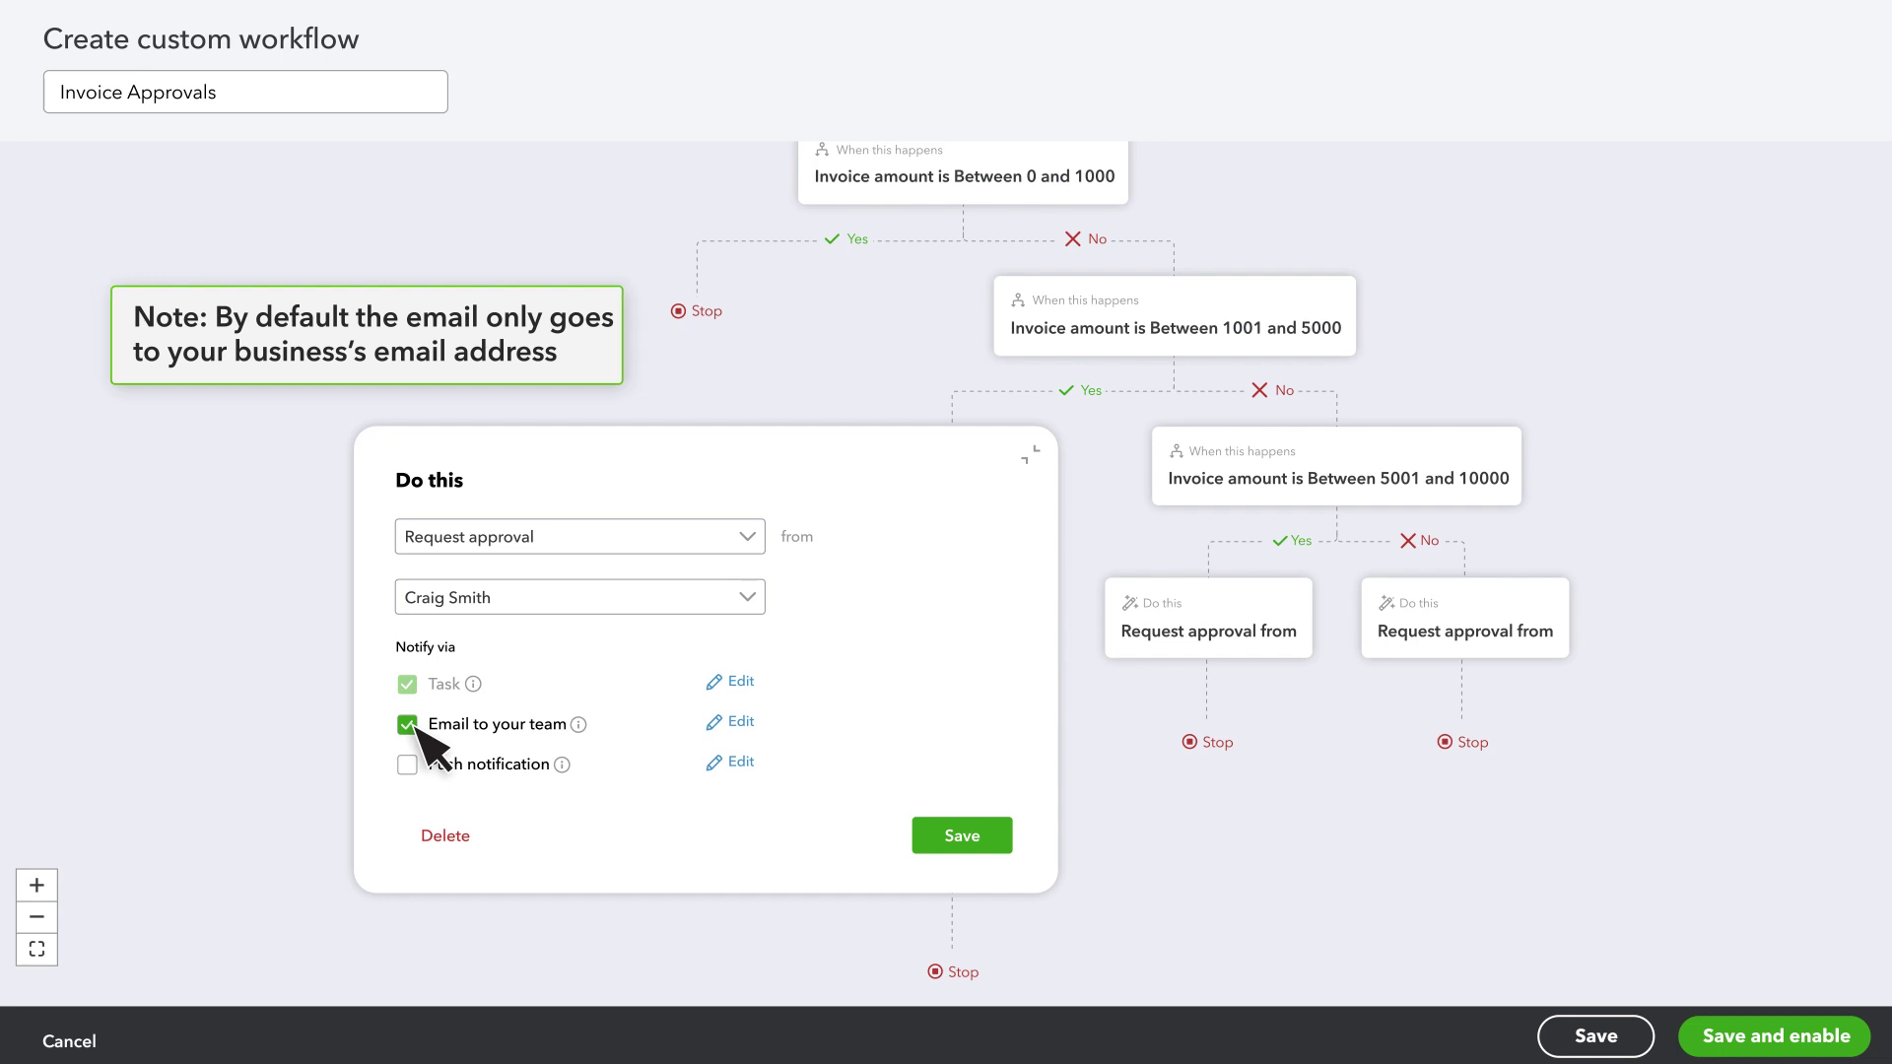
left_click(746, 722)
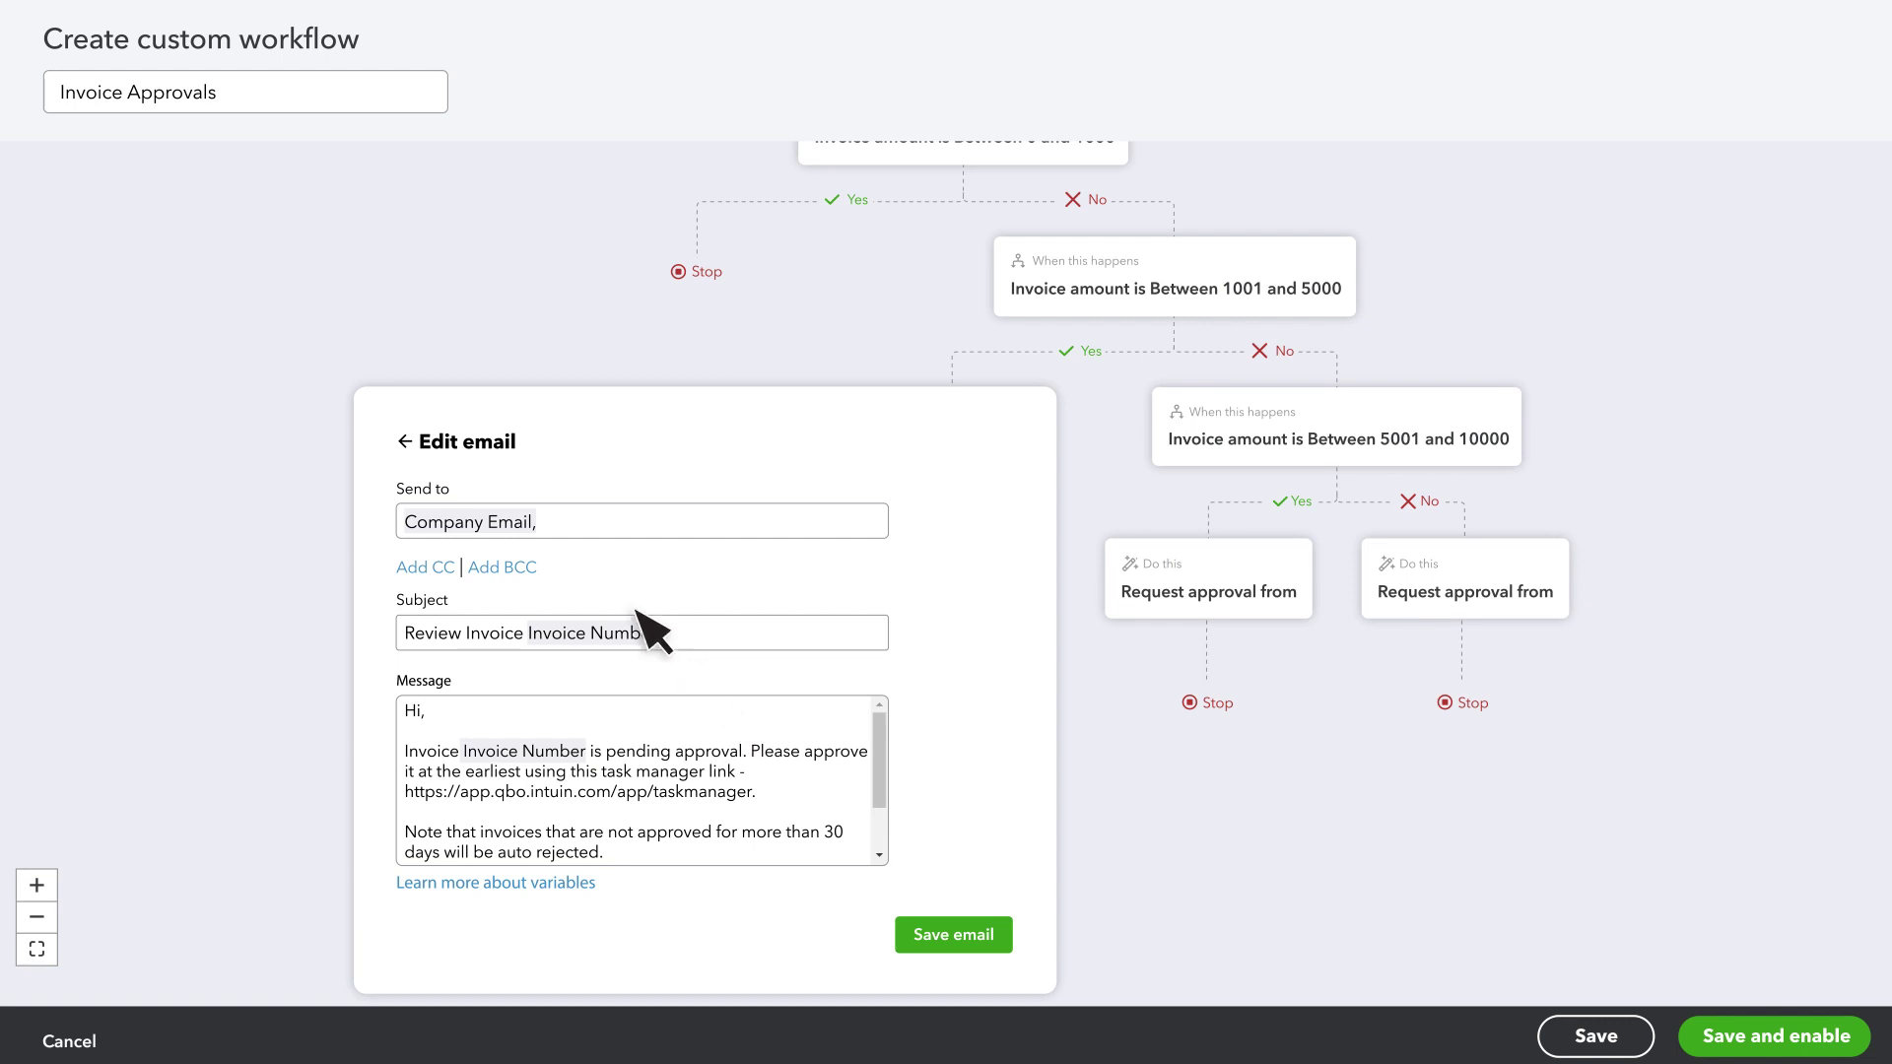
left_click(560, 533)
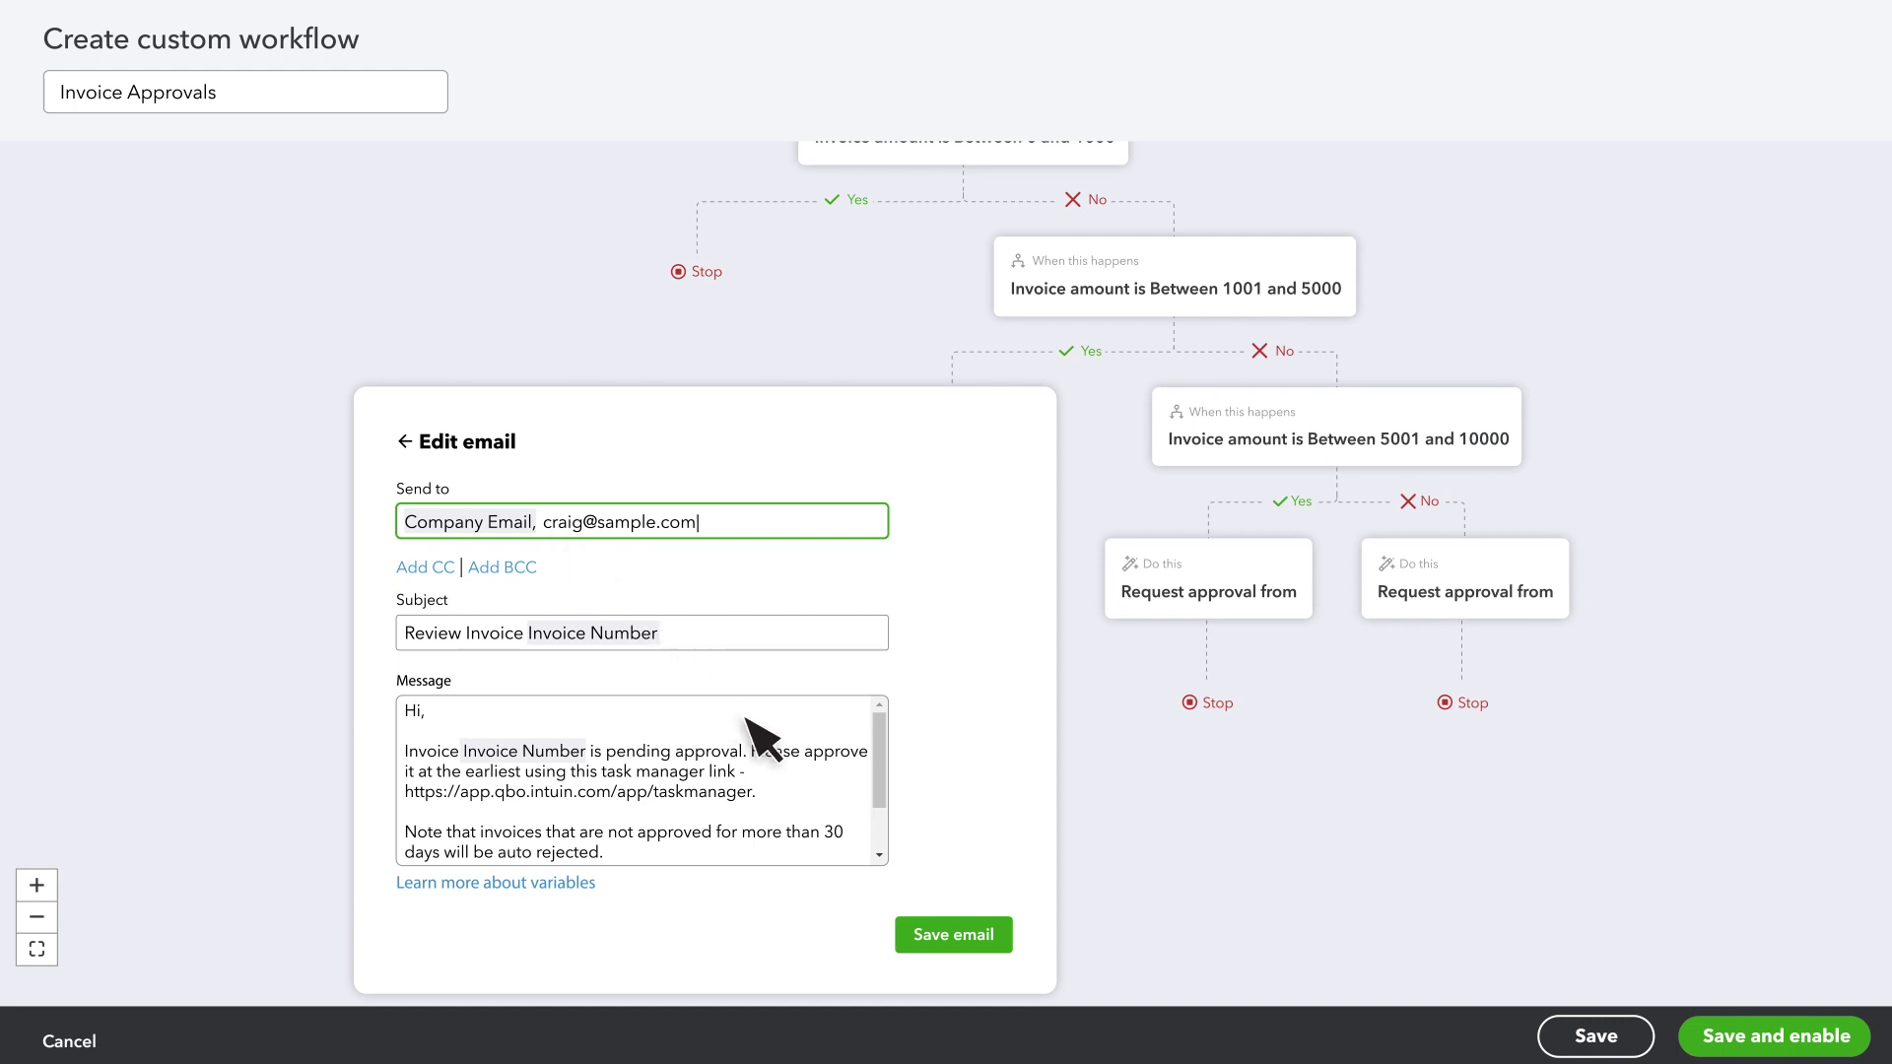
left_click(966, 936)
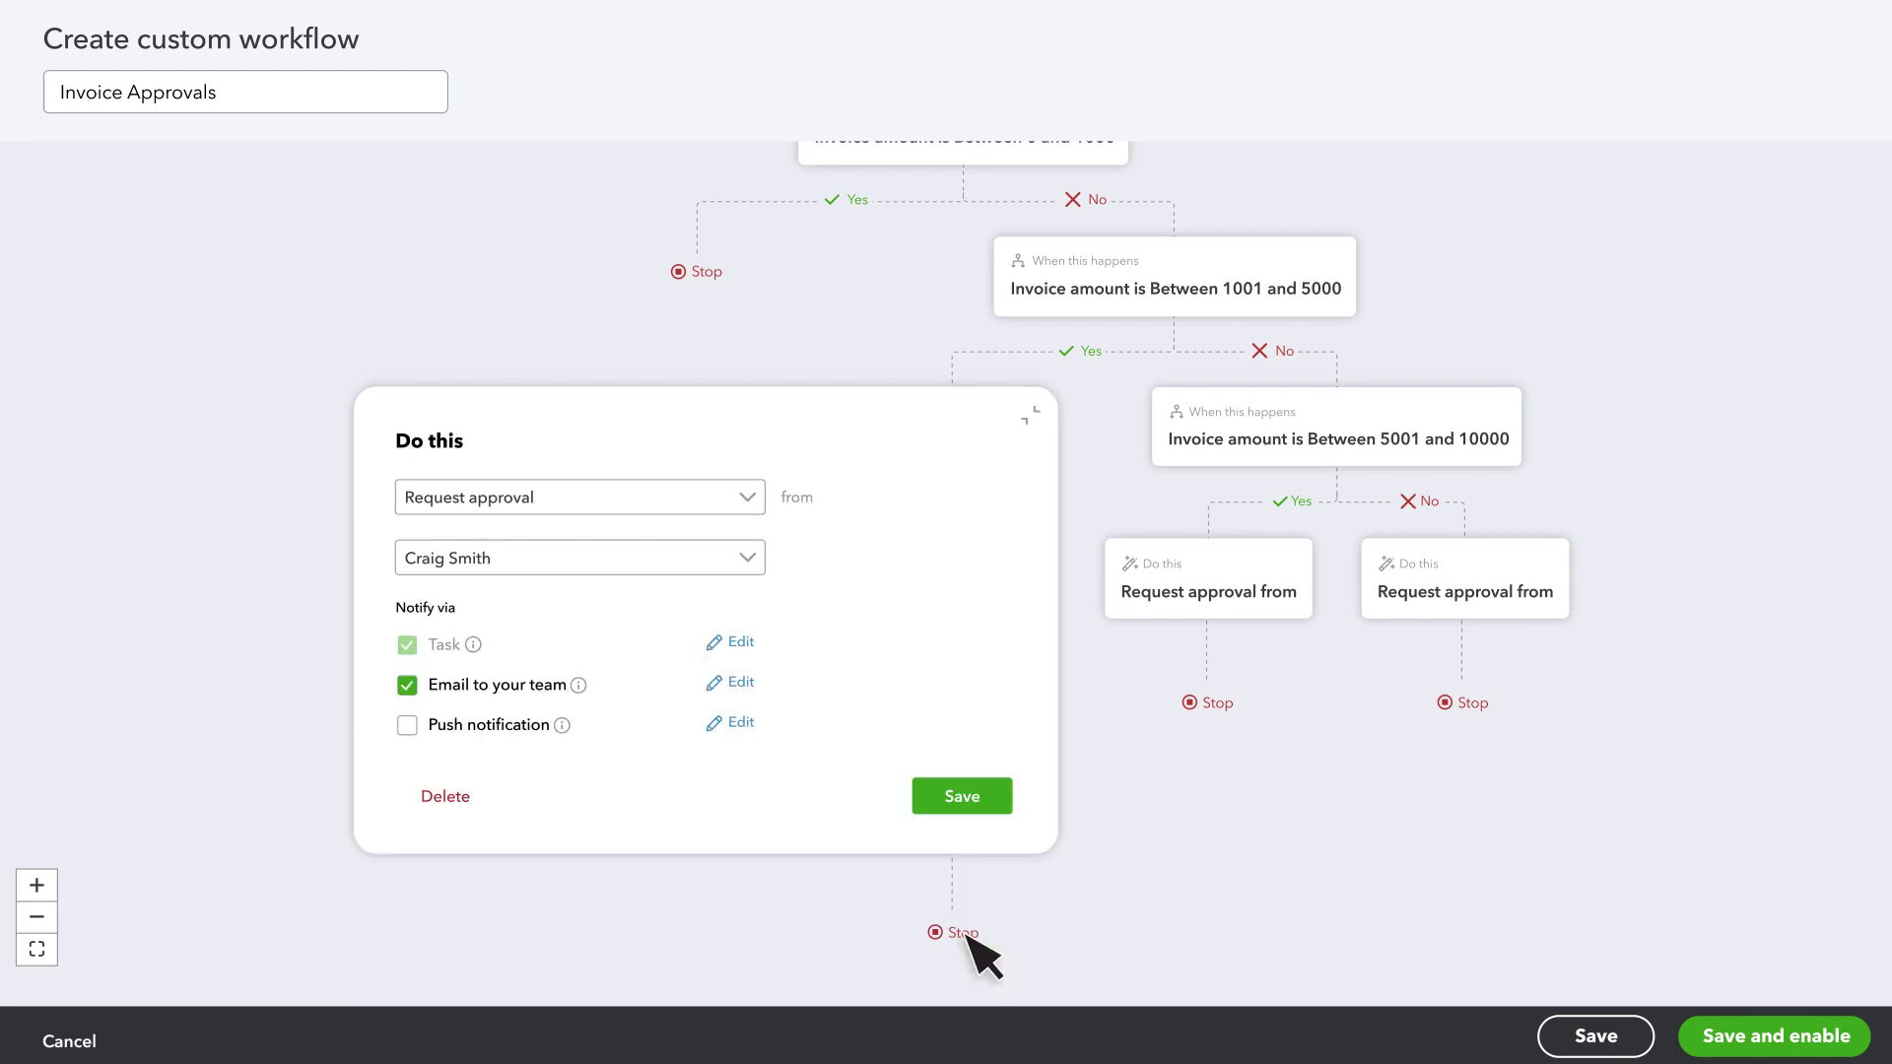
left_click(408, 726)
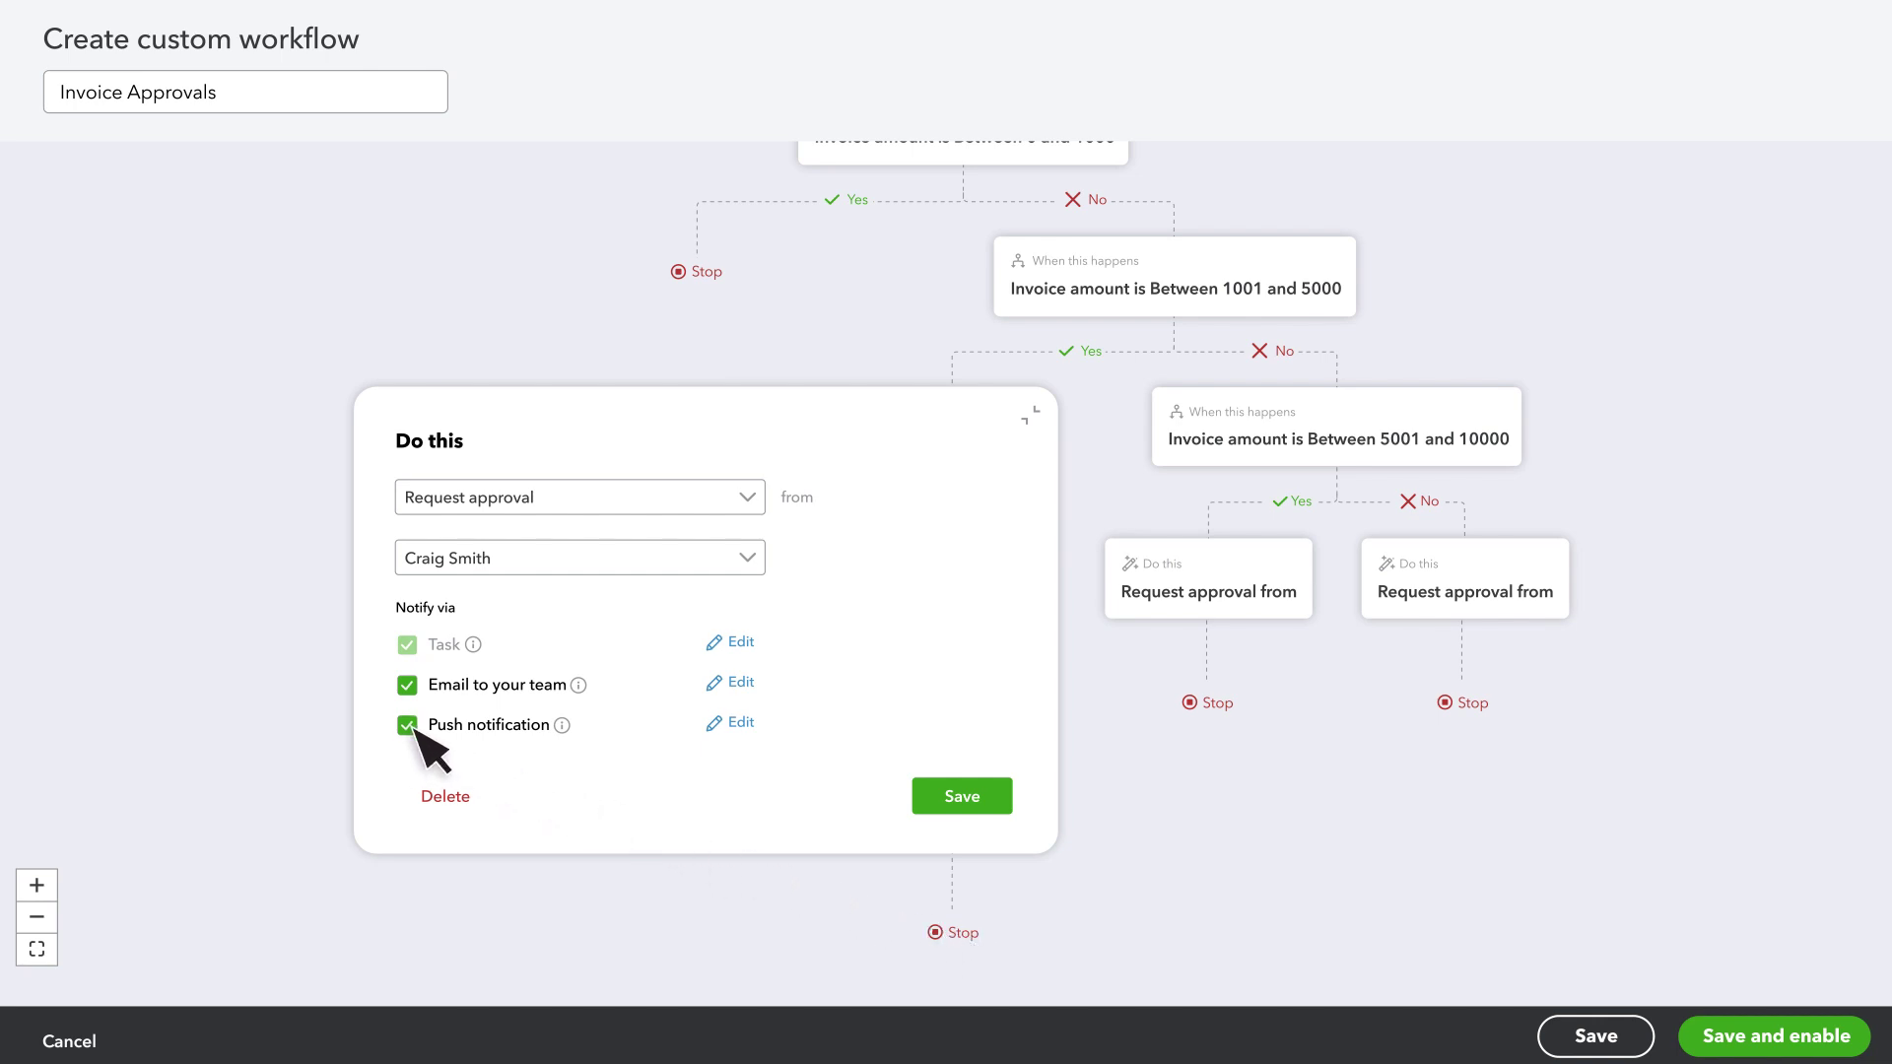
- Save the 1001–5000 step and assign the second listed user to the 5001–10000 step
left_click(944, 798)
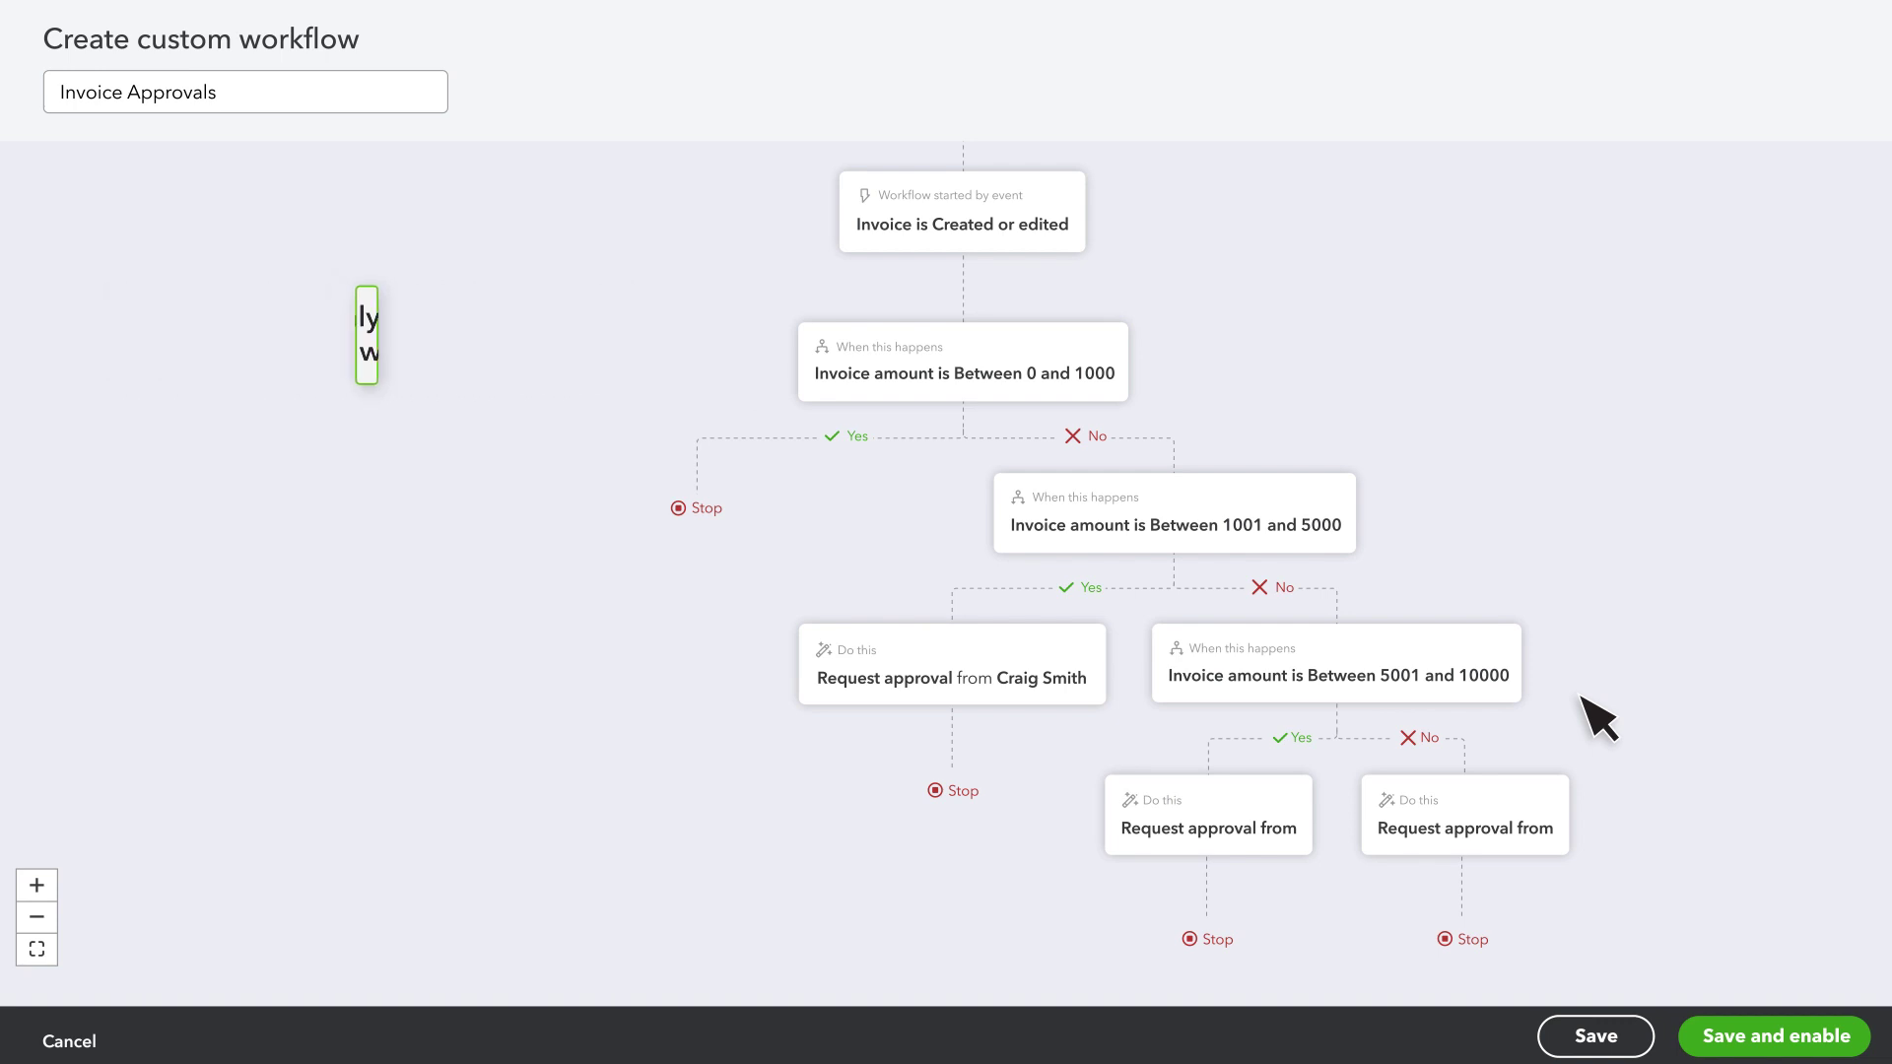
left_click(1295, 790)
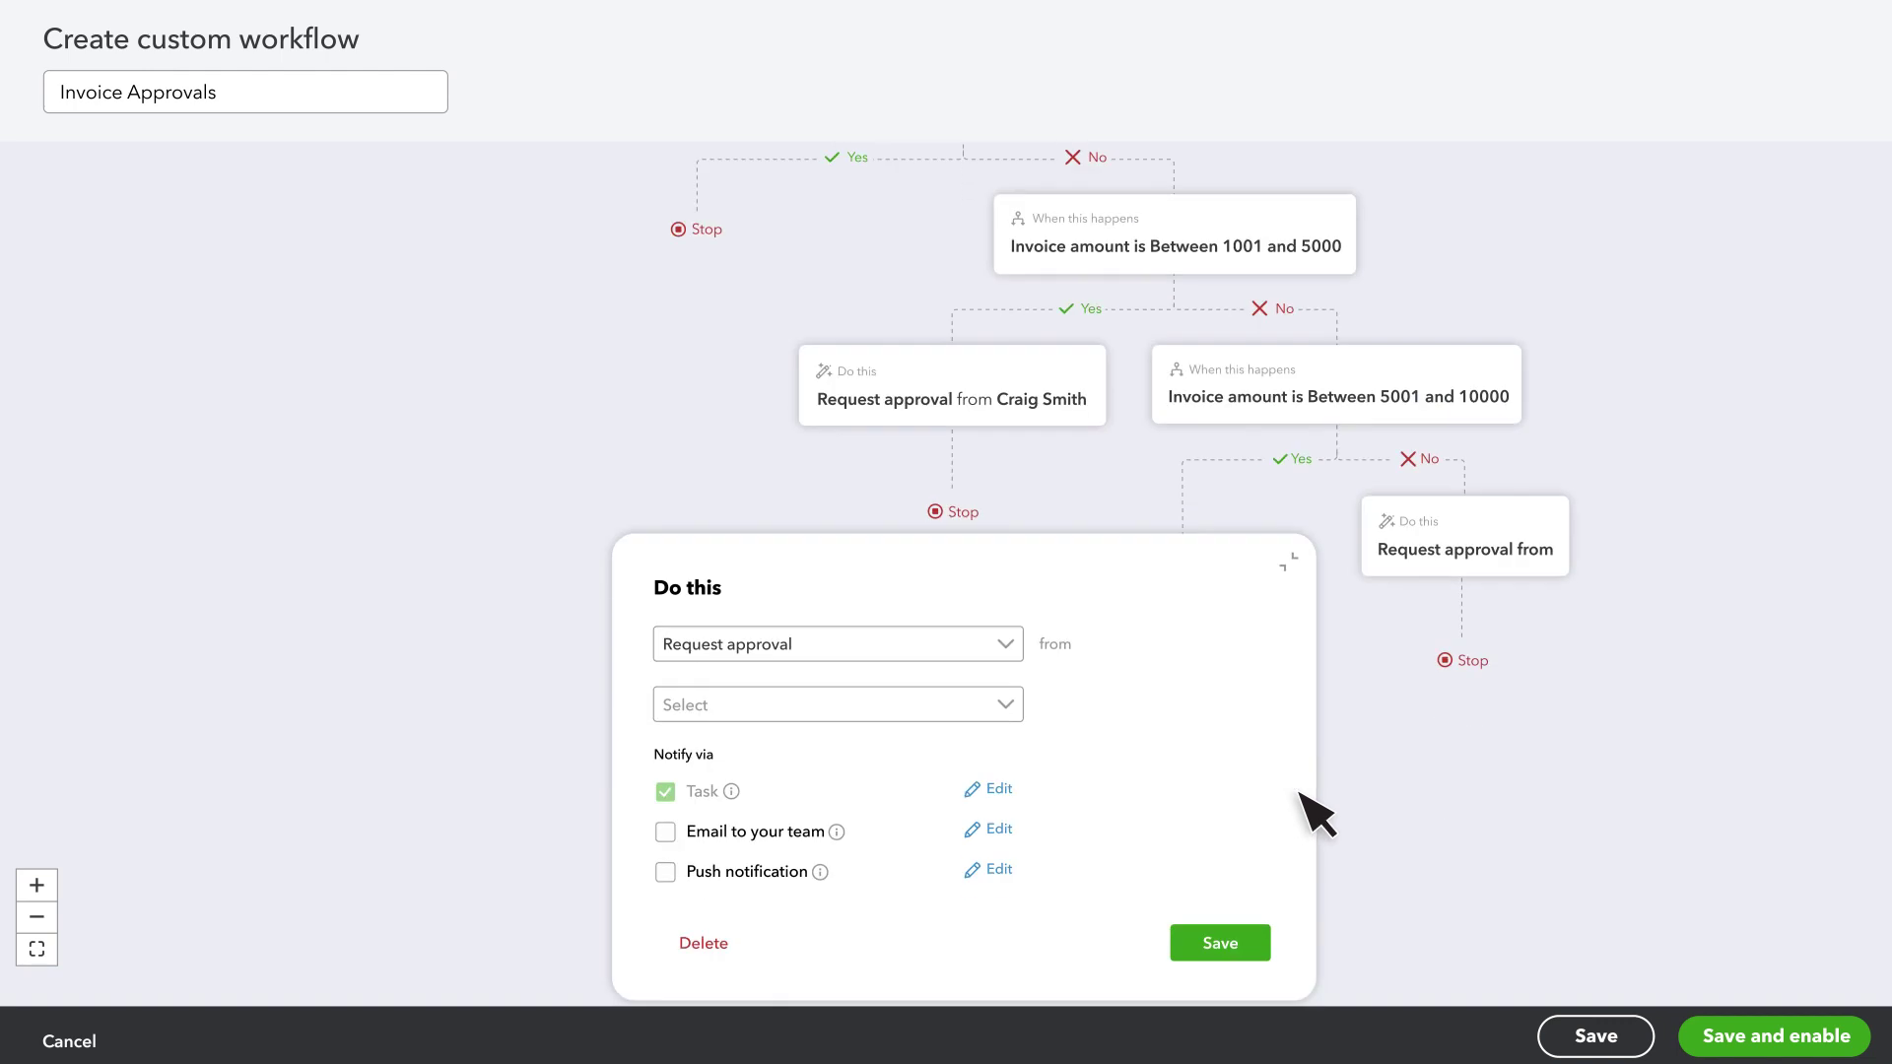
left_click(1007, 706)
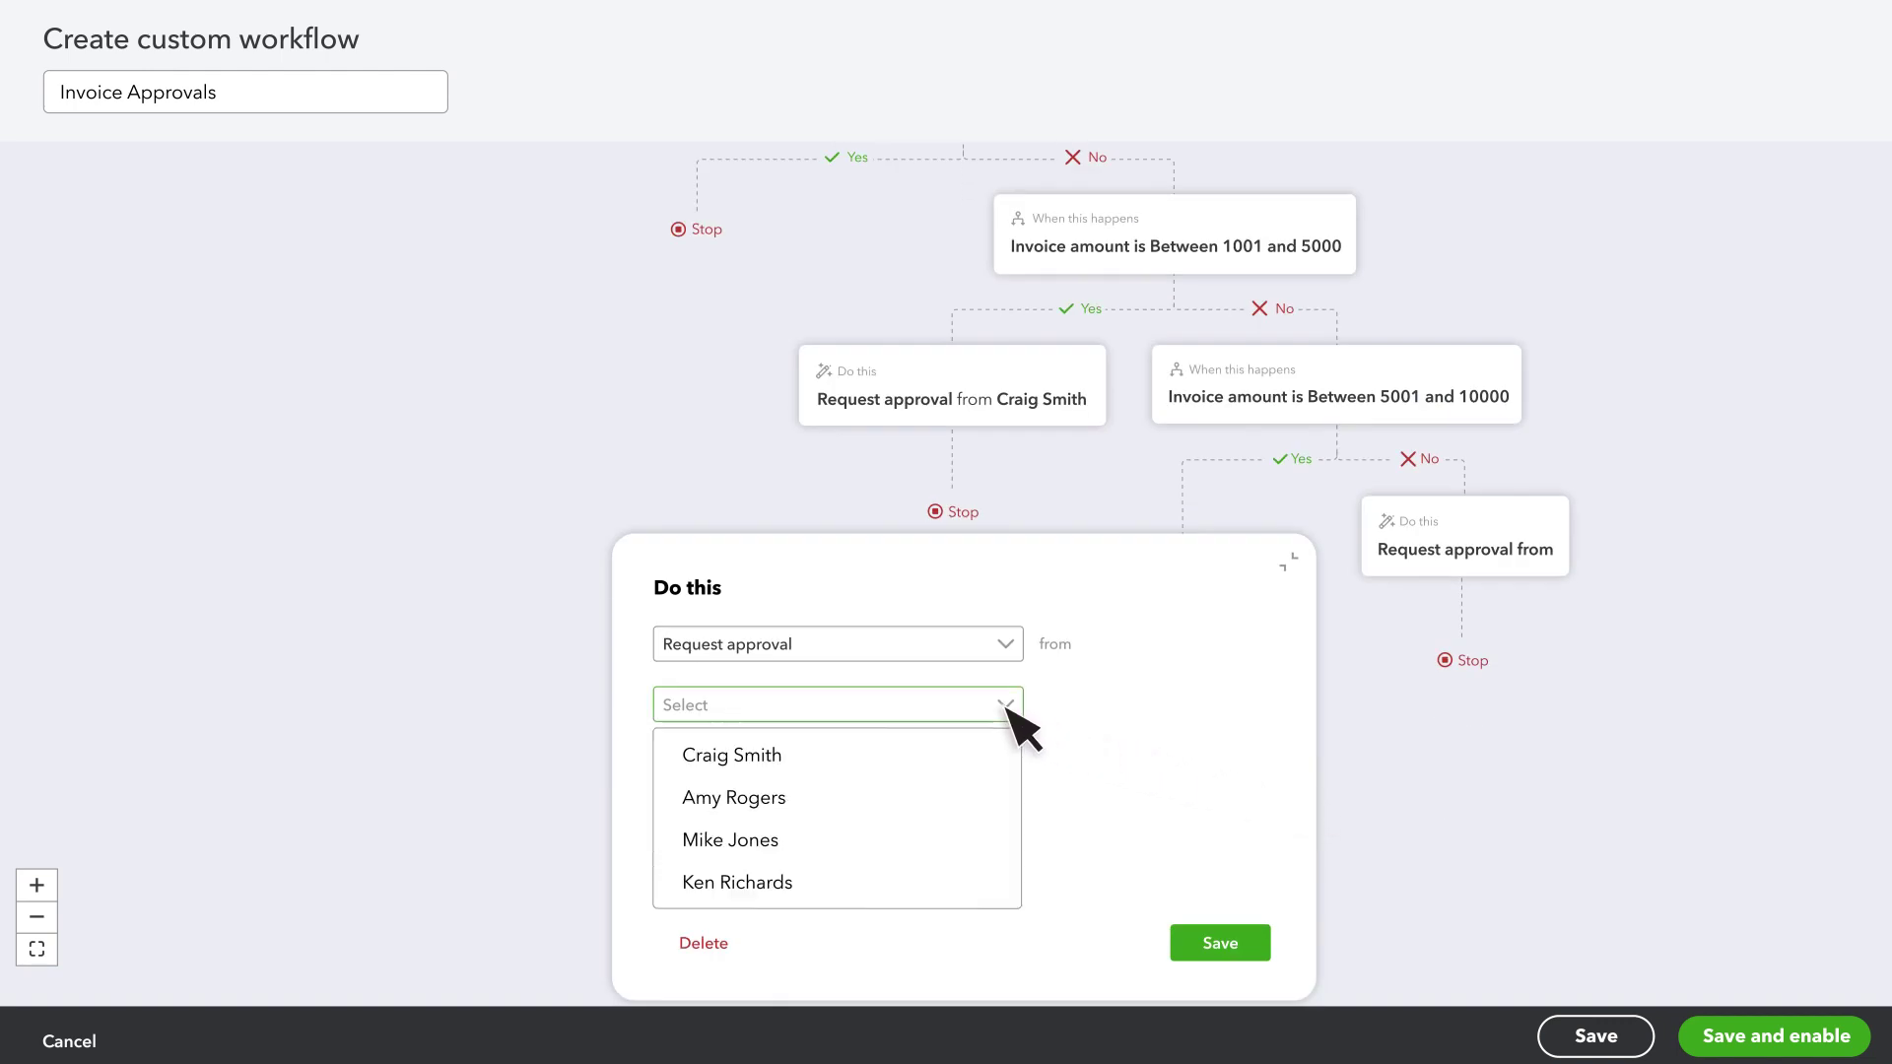
left_click(774, 800)
left_click(1204, 943)
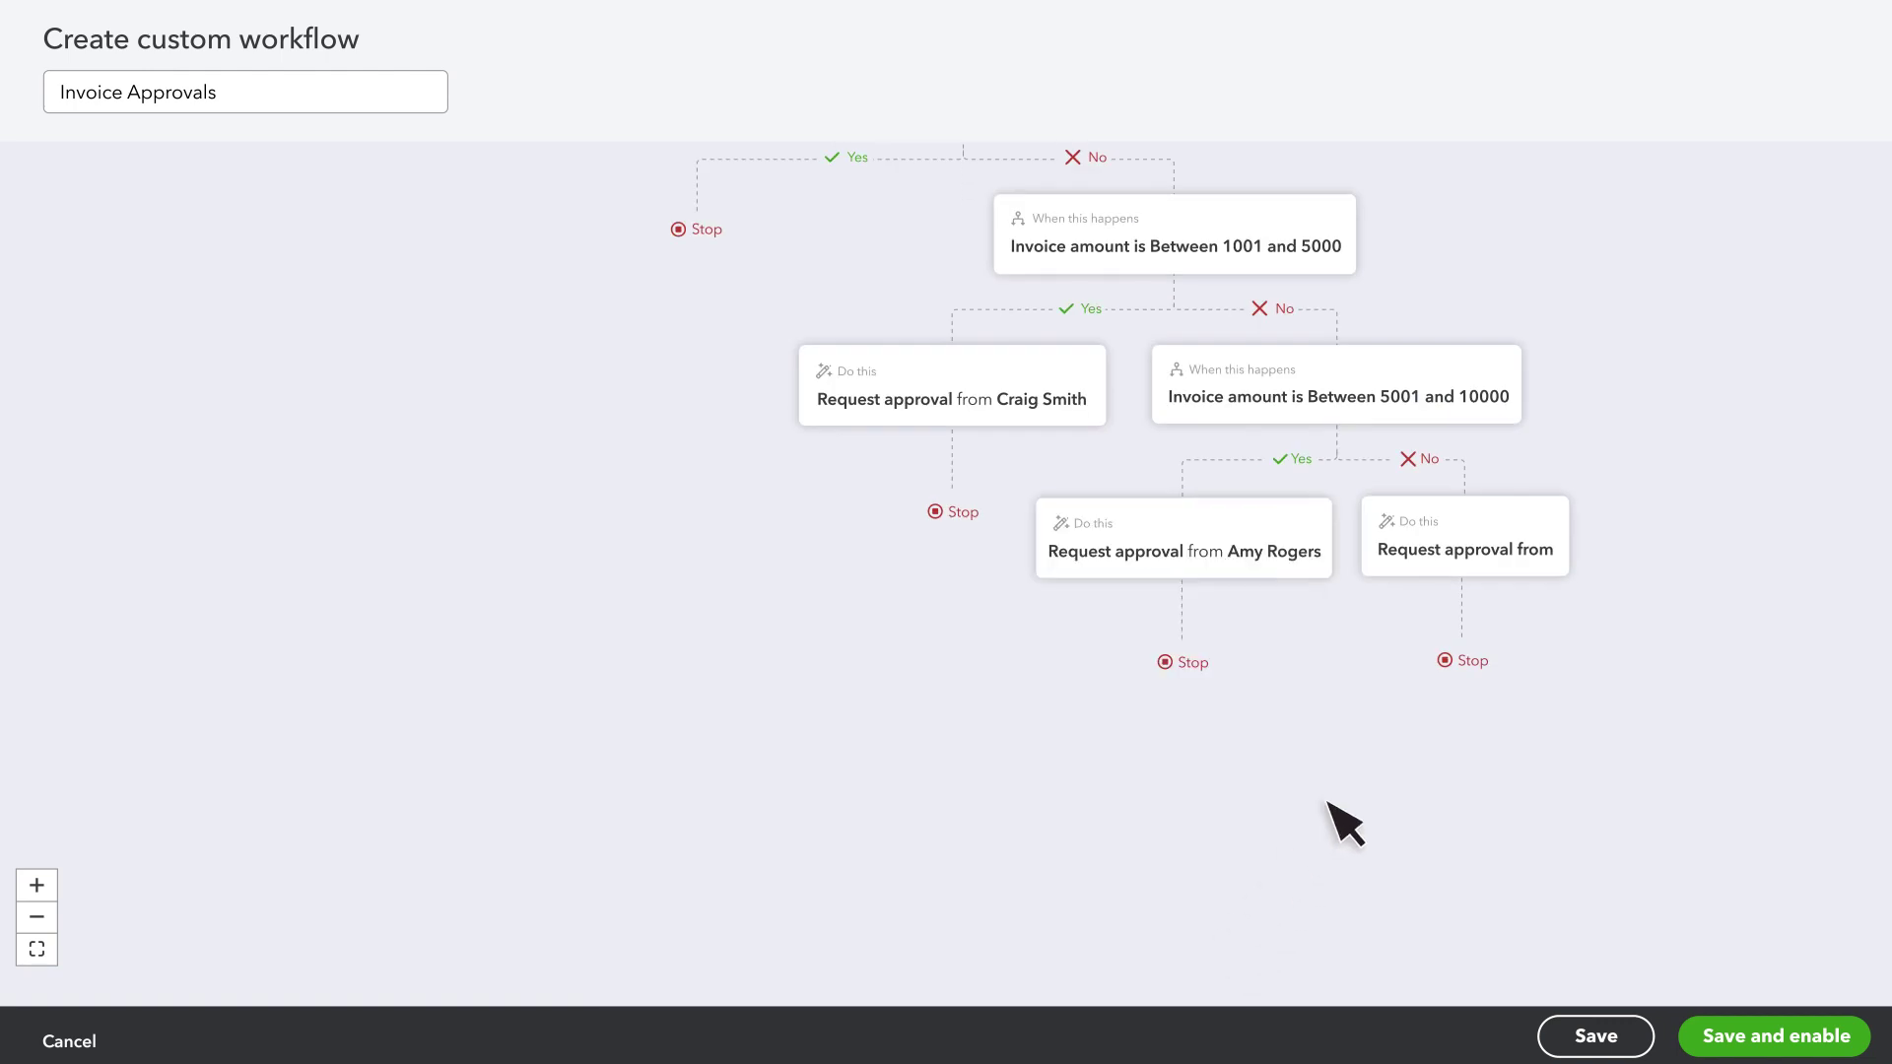
- Assign the last listed user to the final No branch, then save and enable the workflow
left_click(1555, 532)
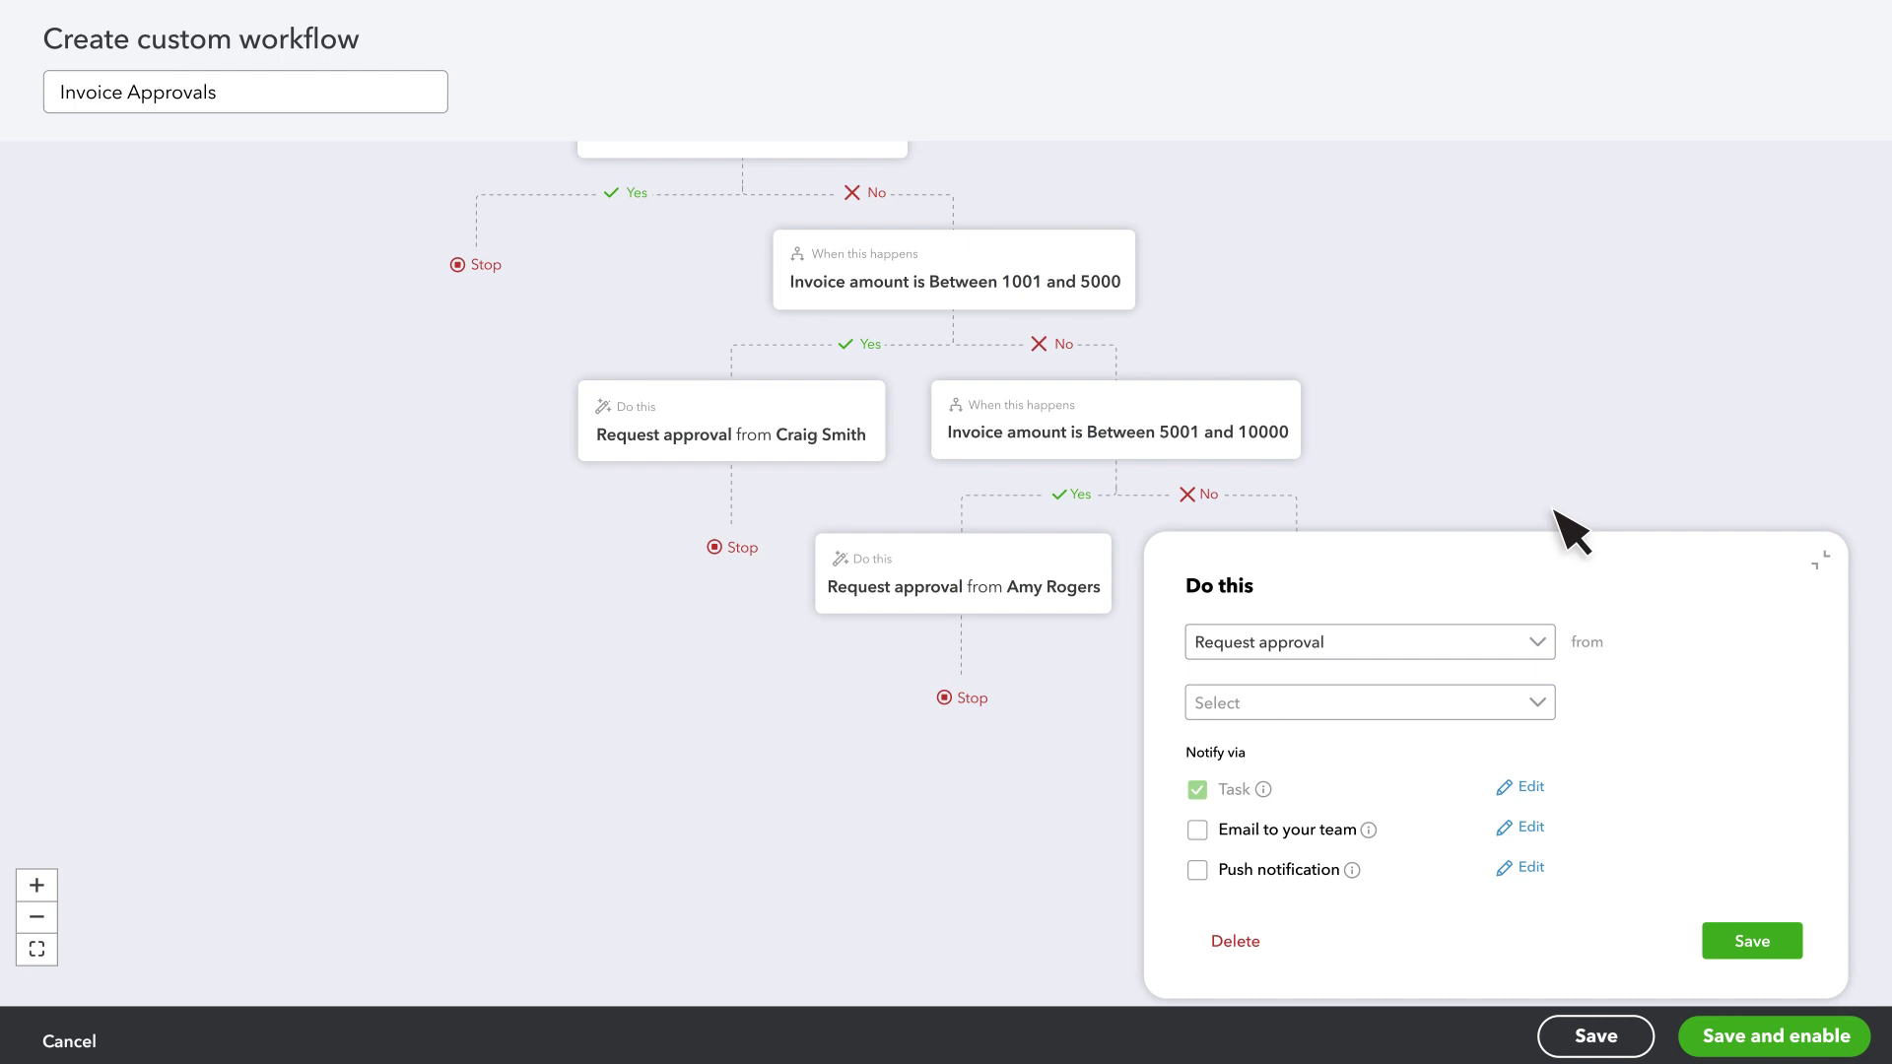
left_click(1531, 705)
left_click(1291, 880)
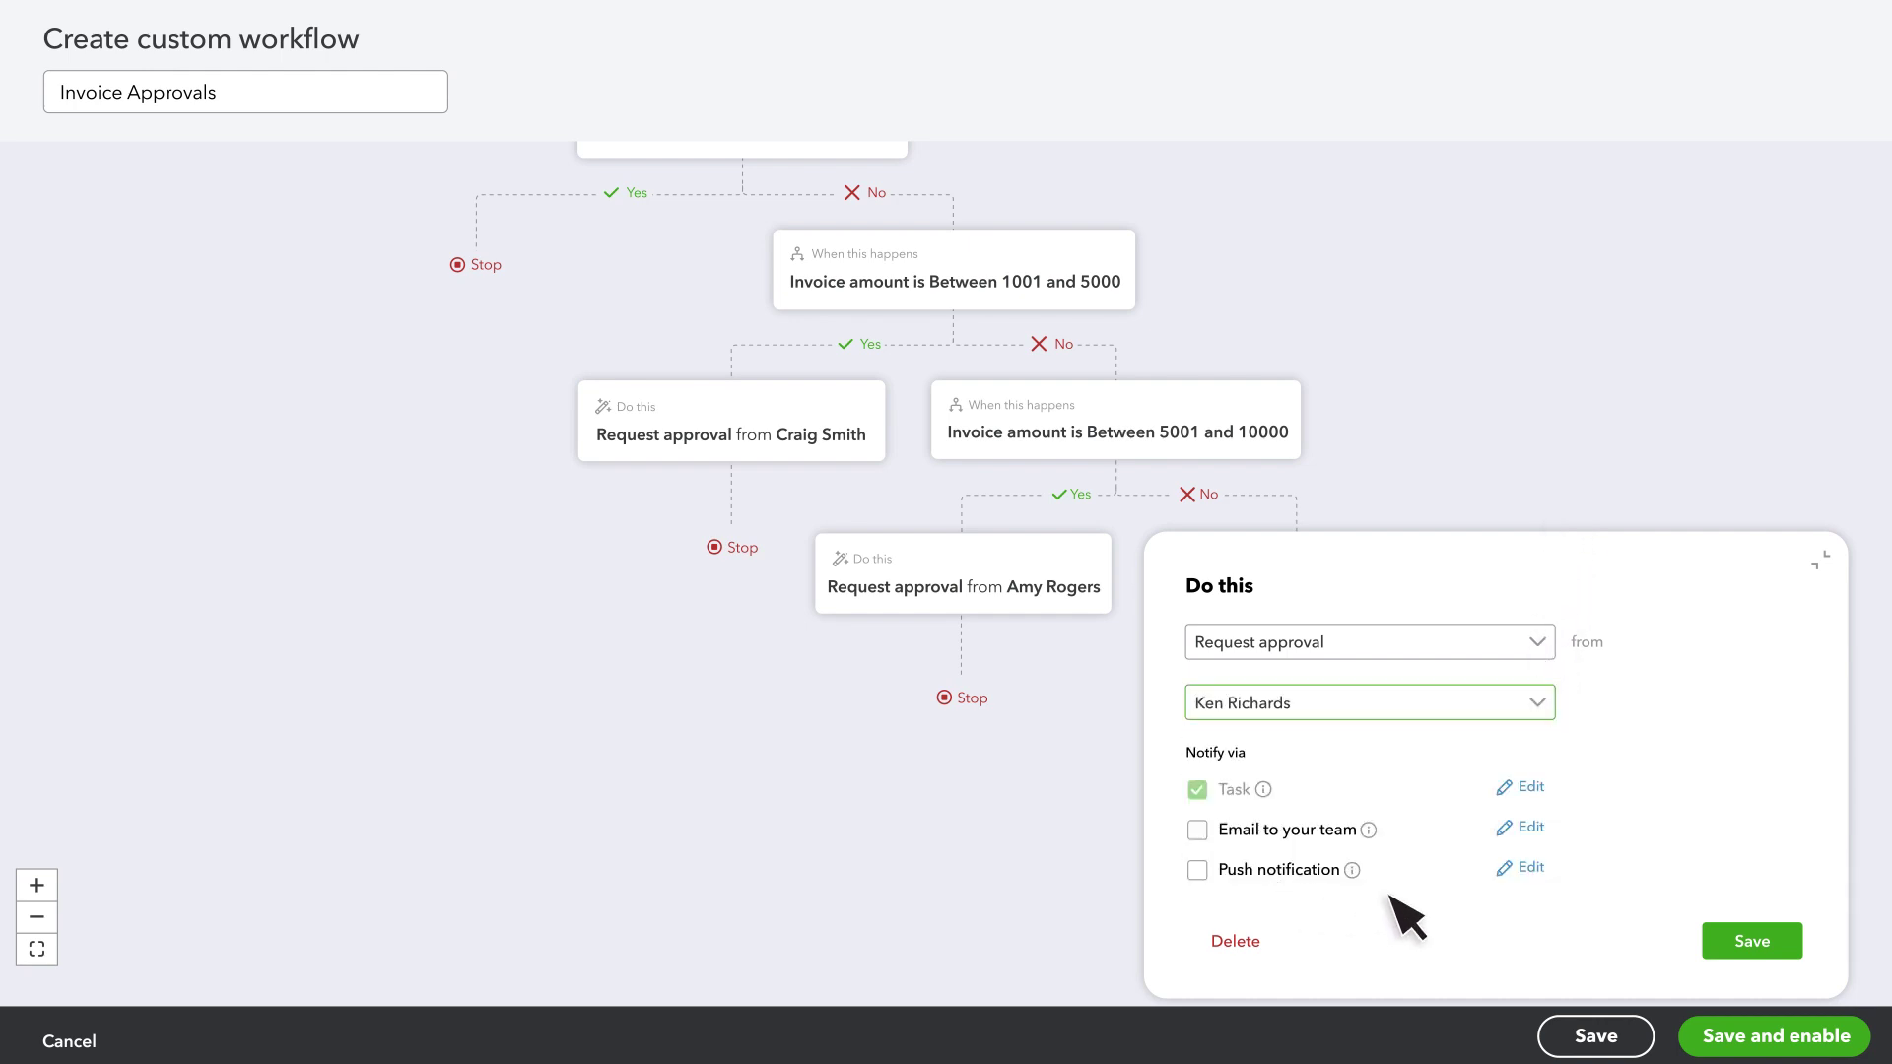
left_click(1752, 941)
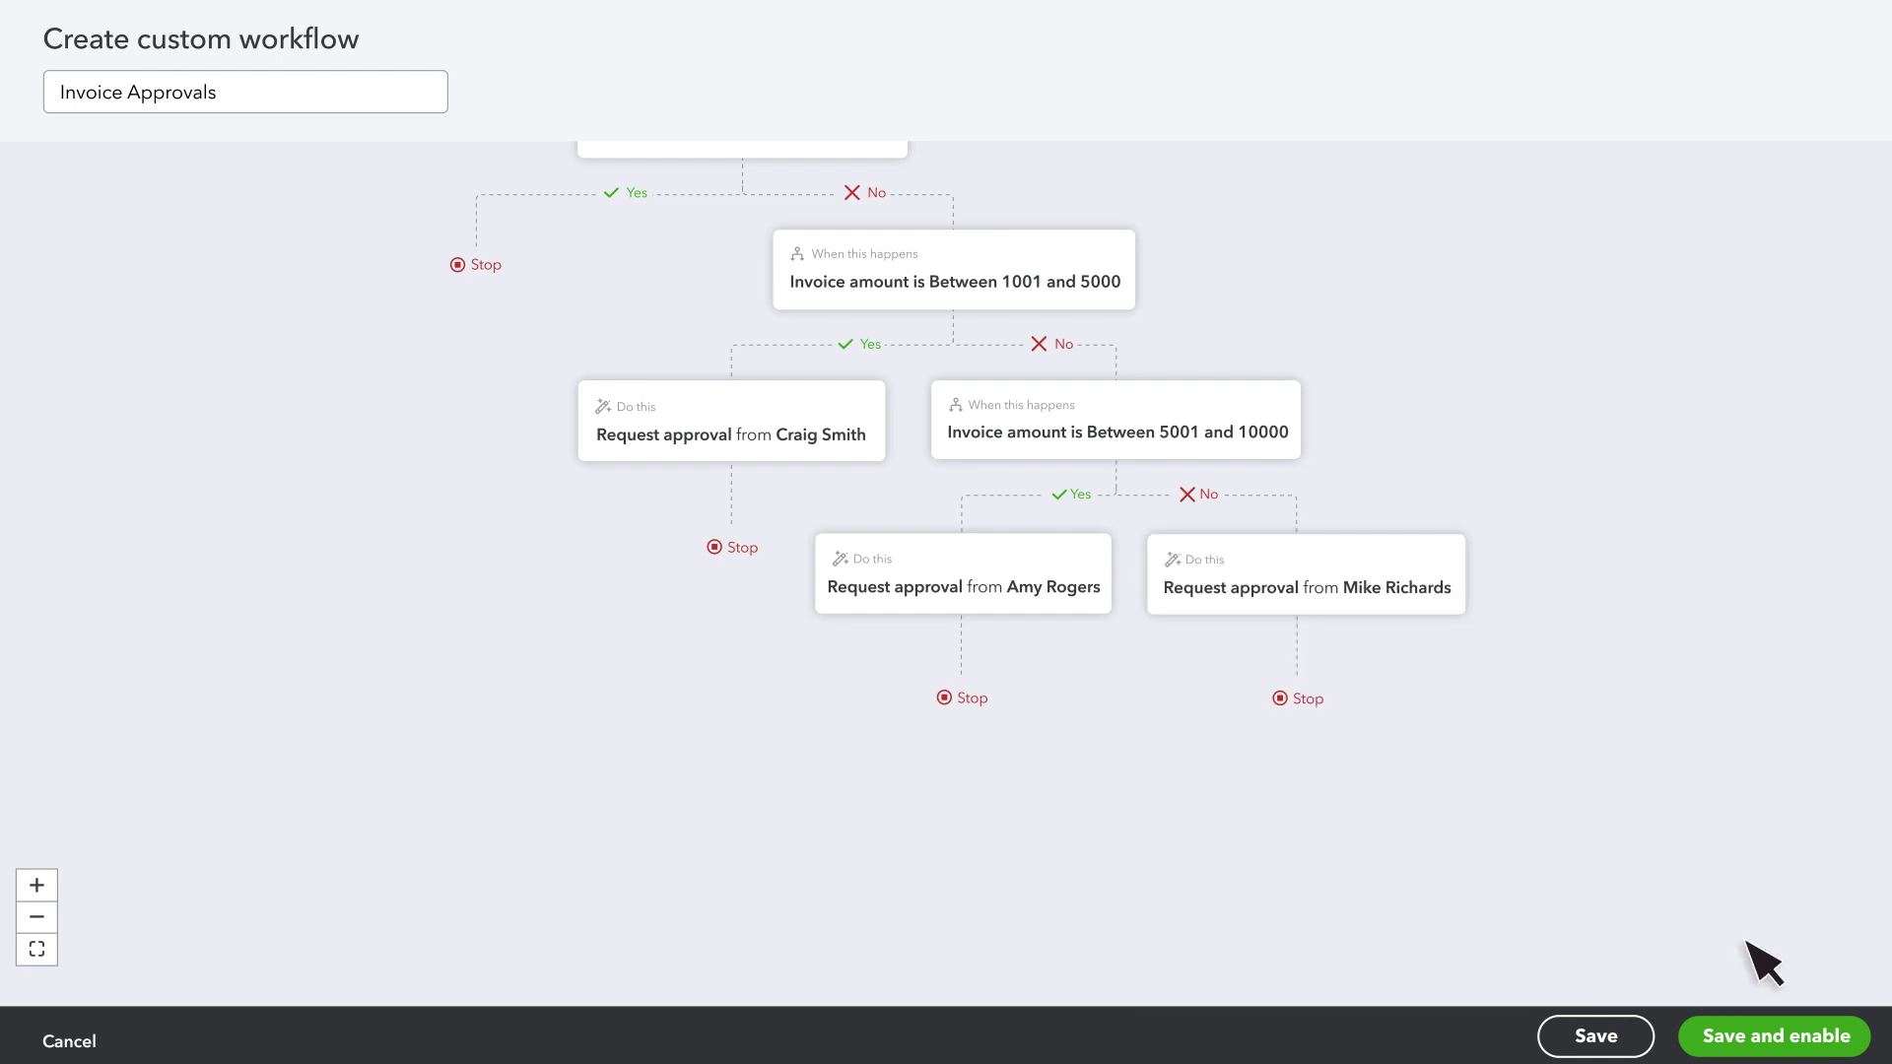
left_click(1769, 1030)
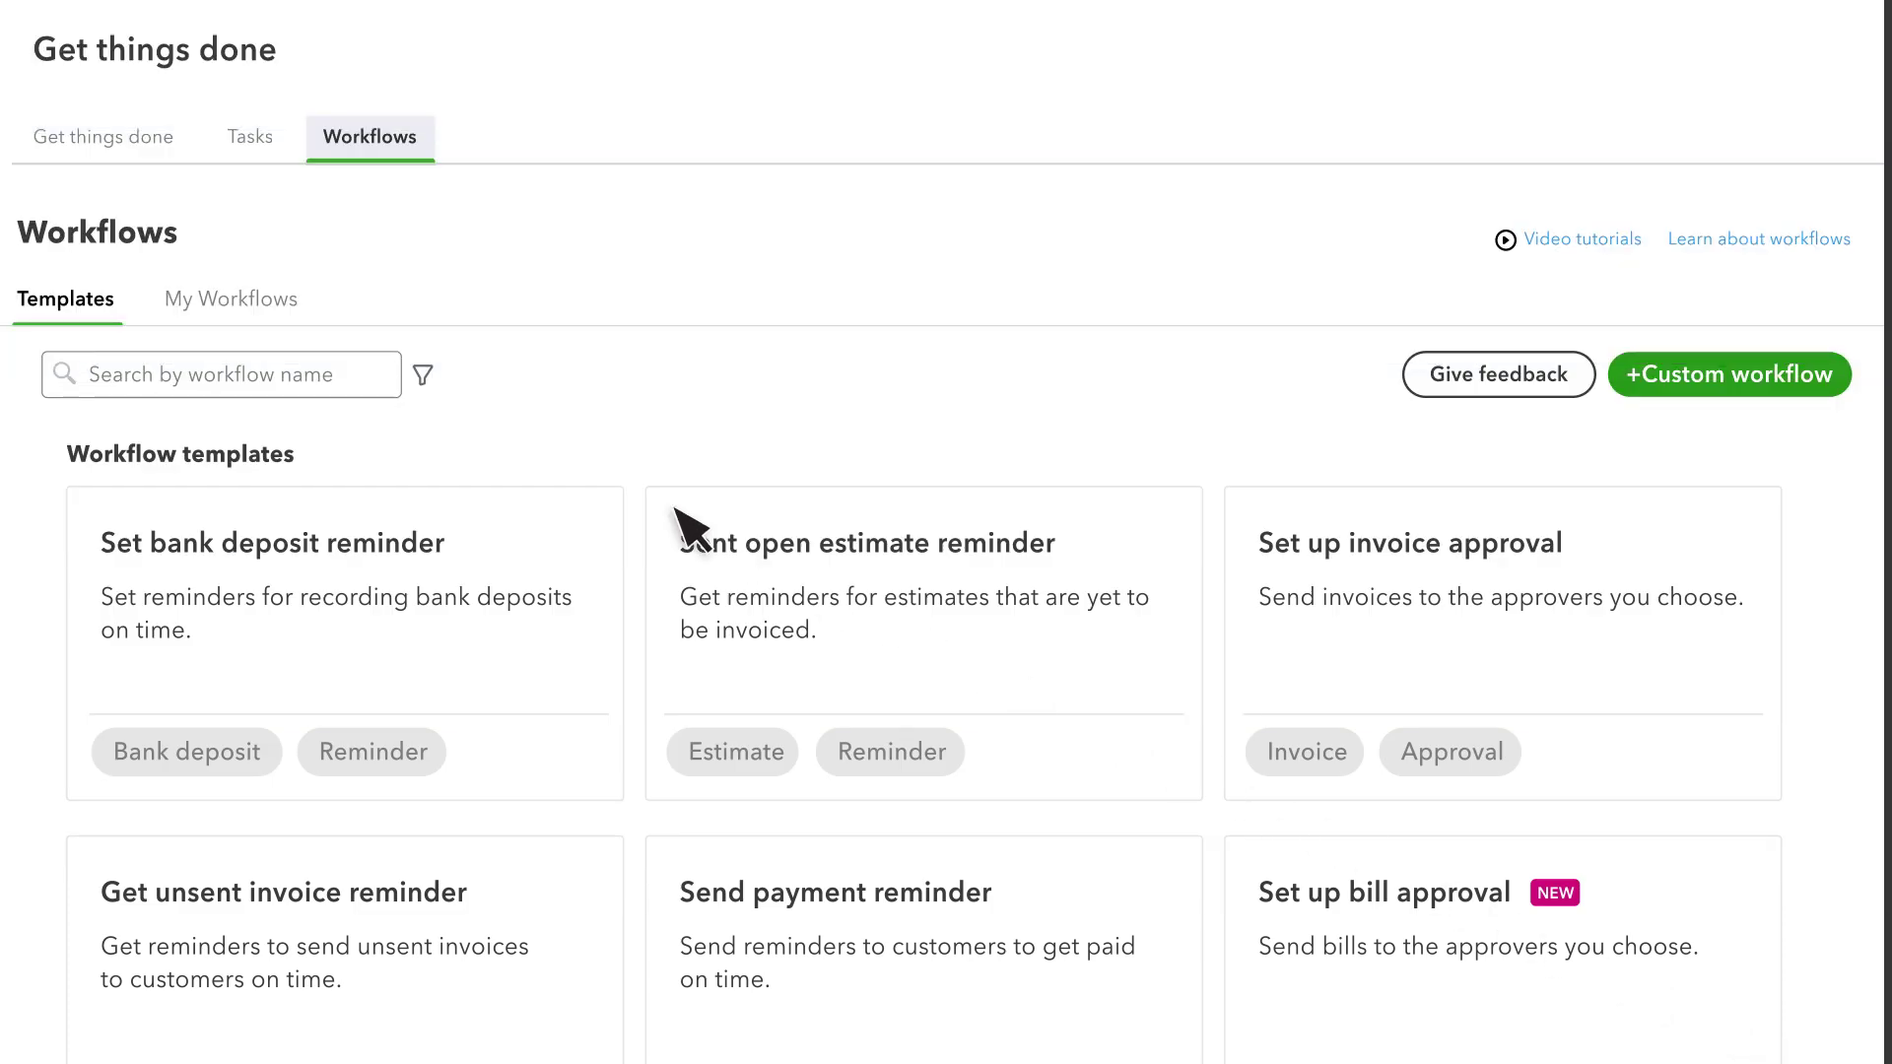
- In My Workflows, toggle Invoice Approval off and back on, and check its Actions menu
left_click(243, 302)
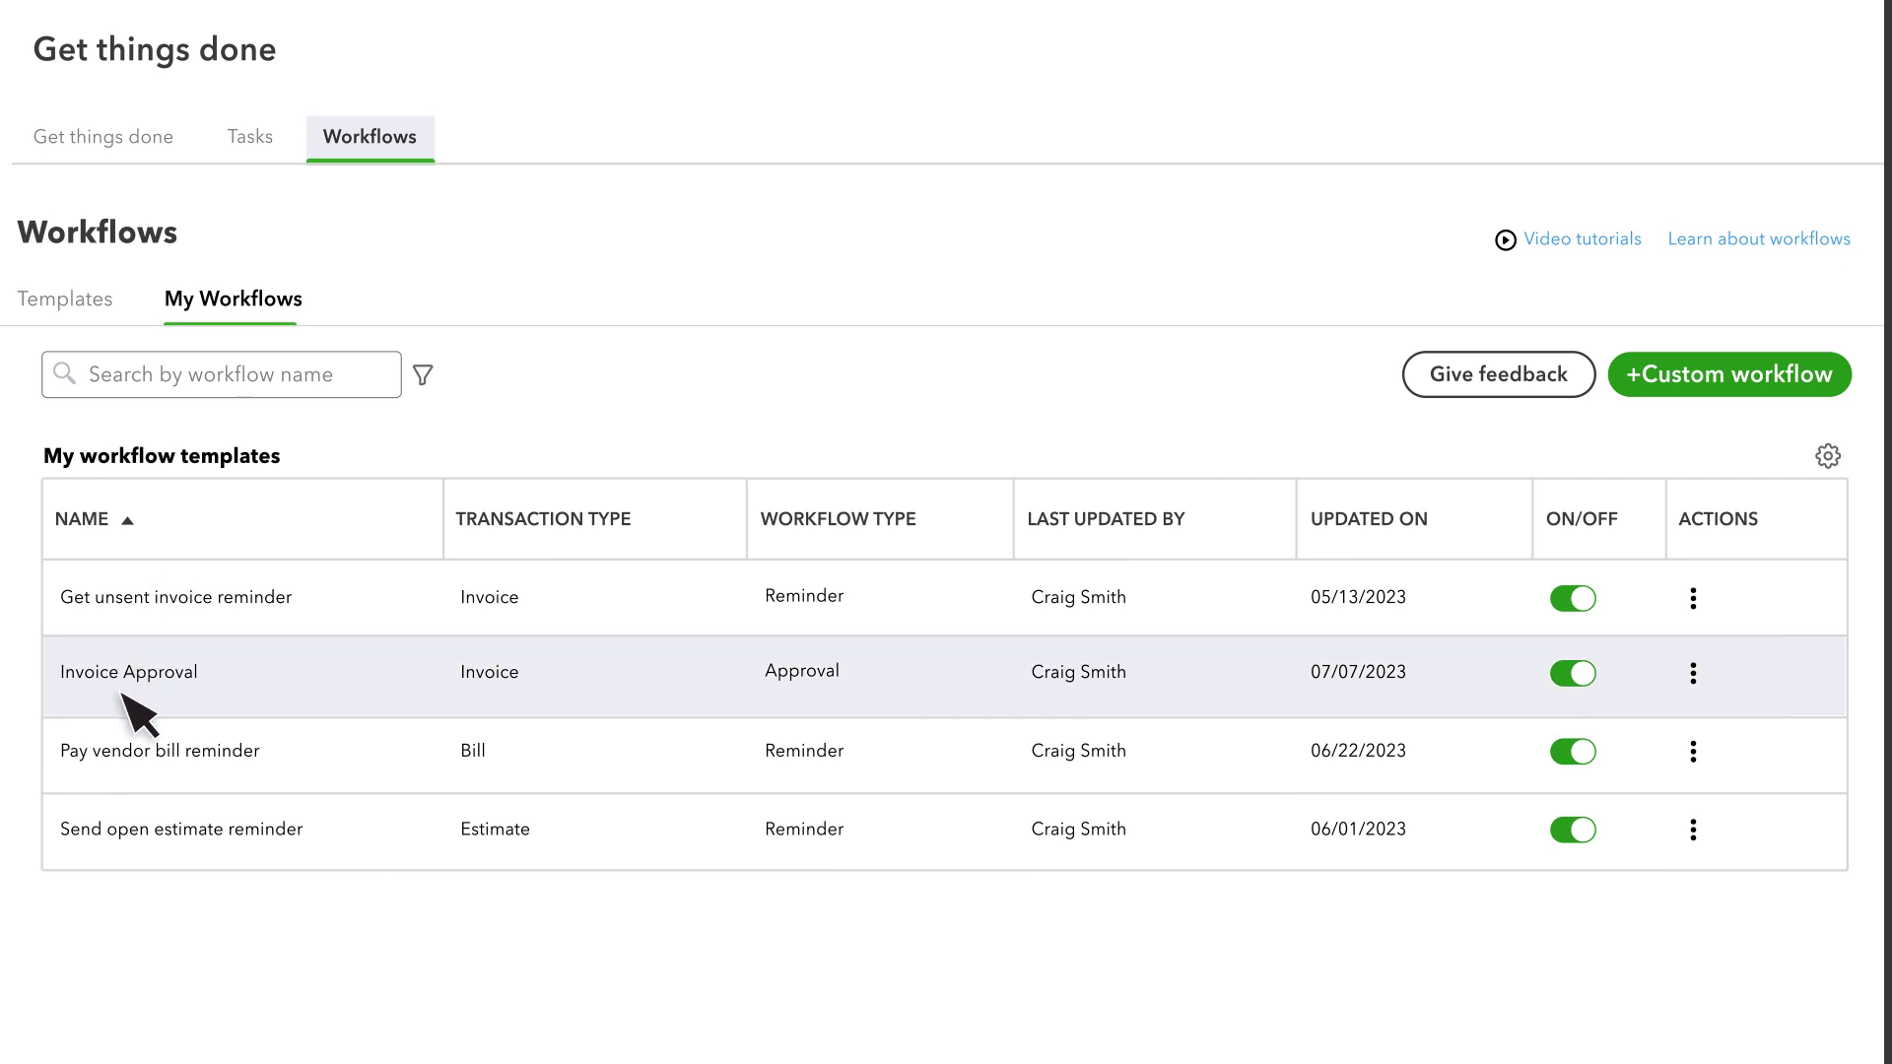
left_click(1575, 676)
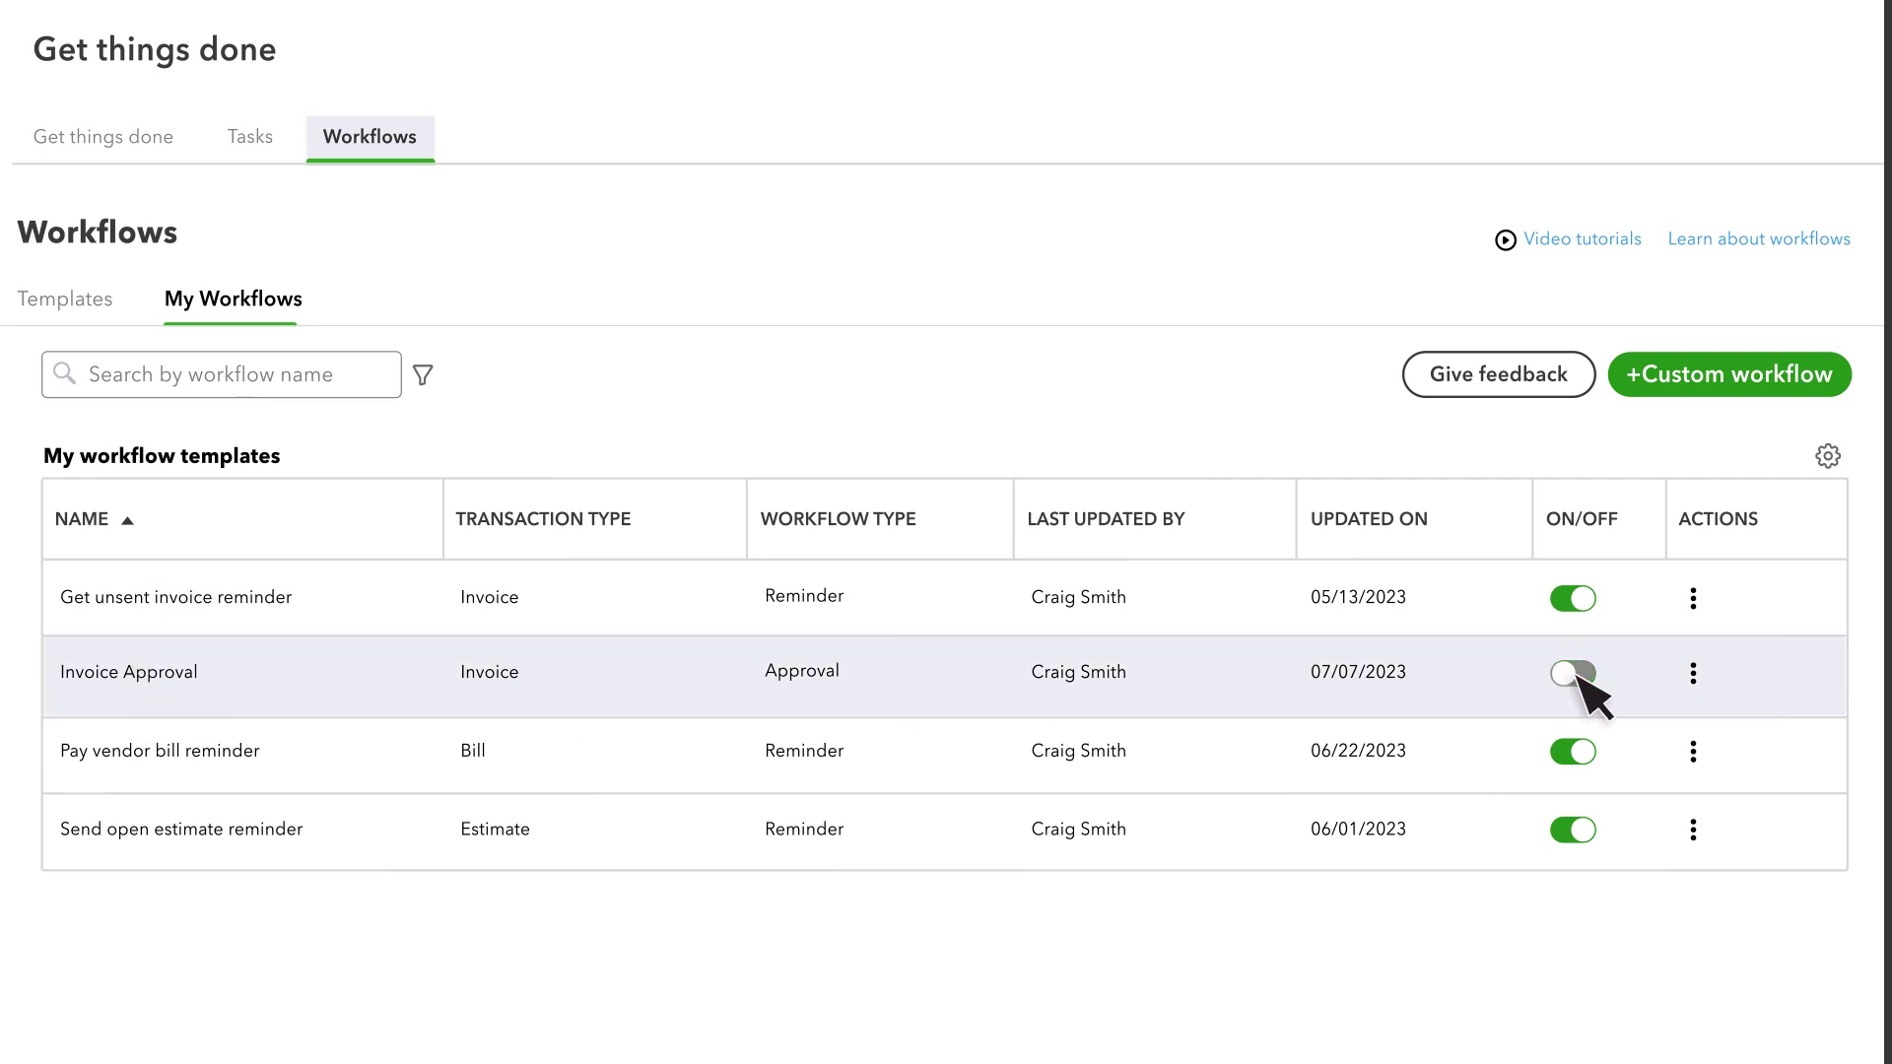
left_click(1577, 678)
left_click(1693, 673)
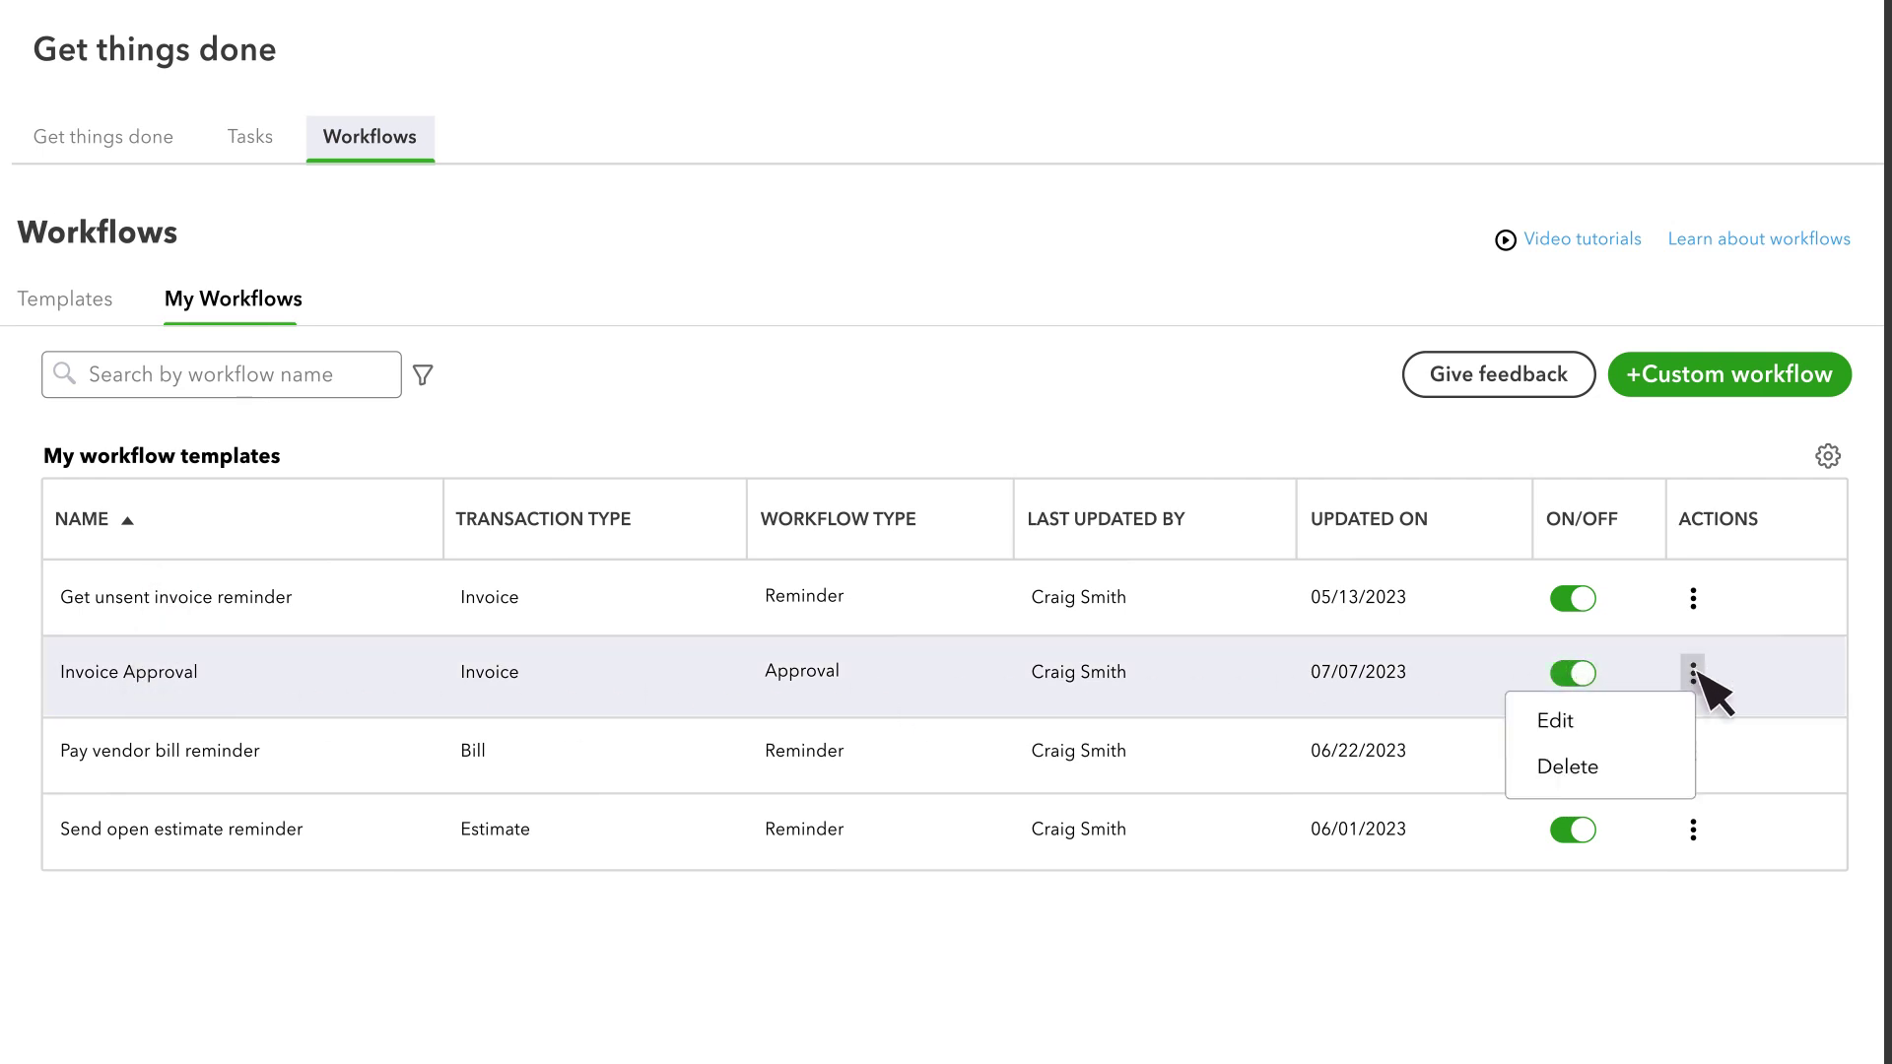
left_click(1696, 671)
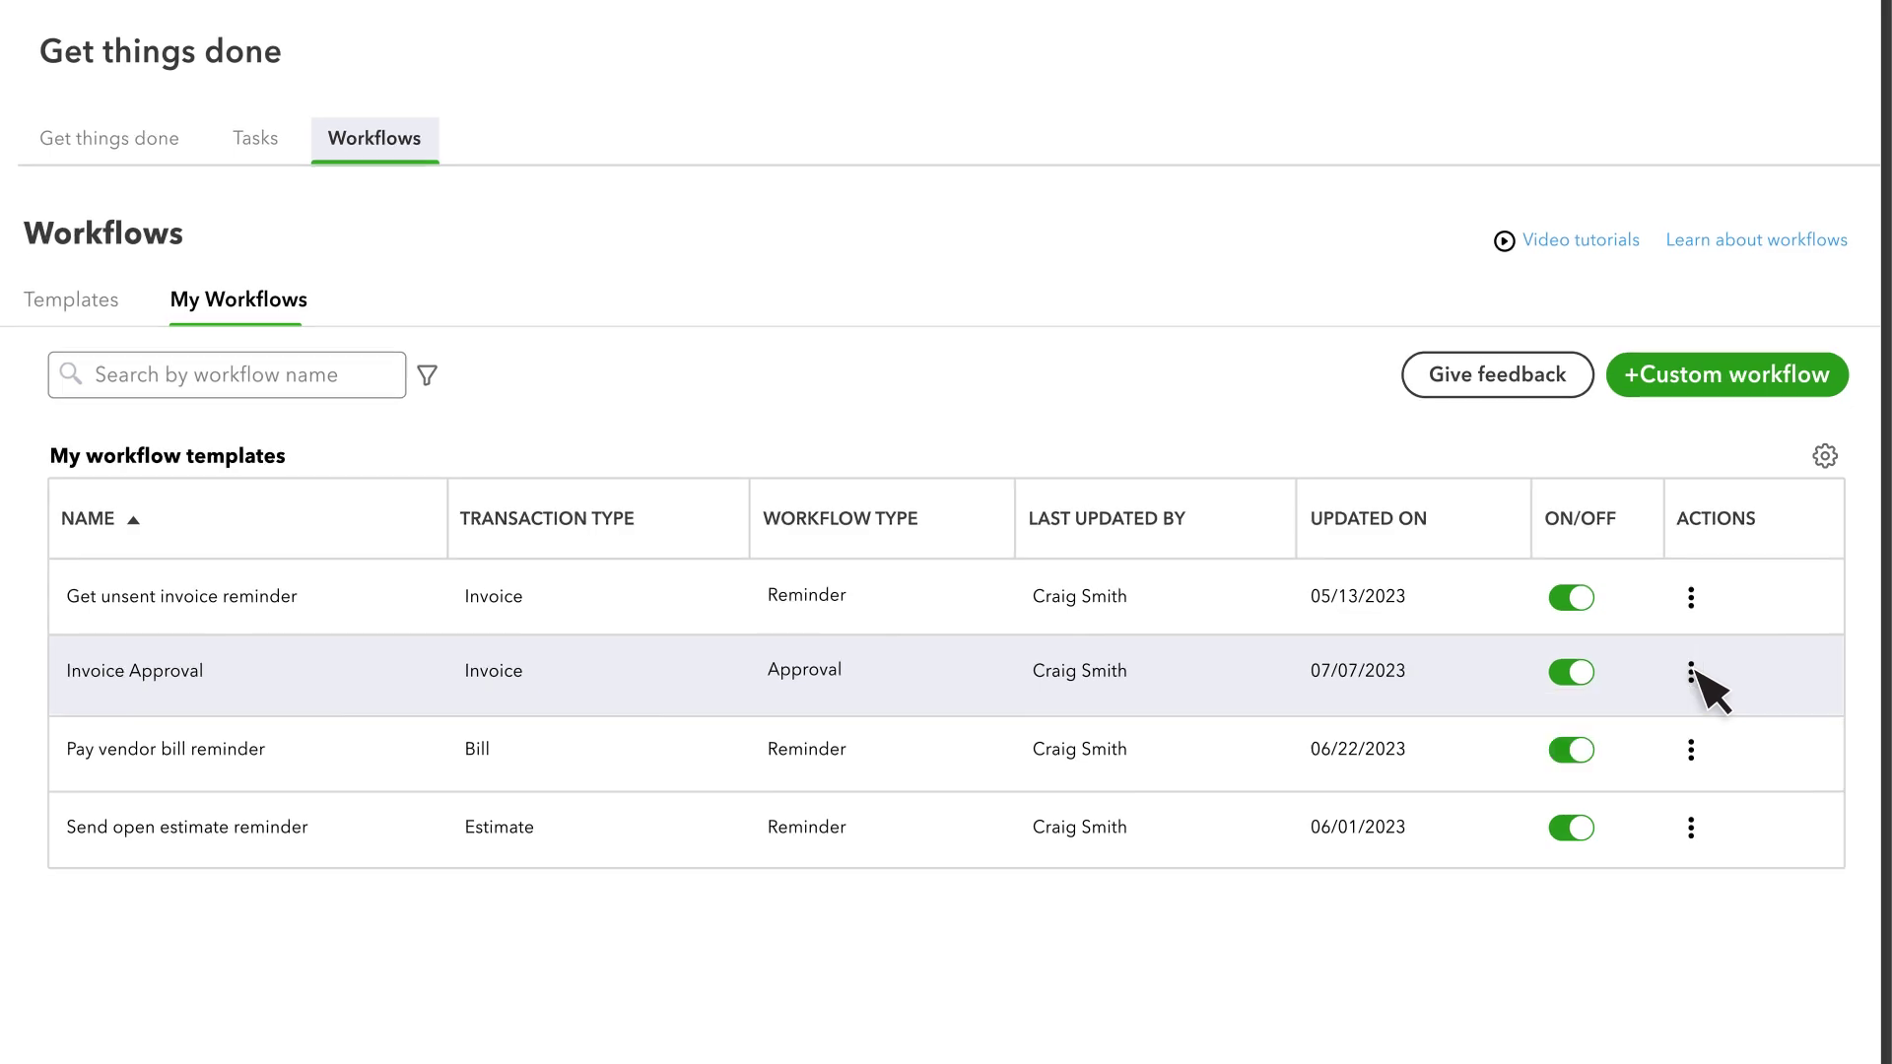